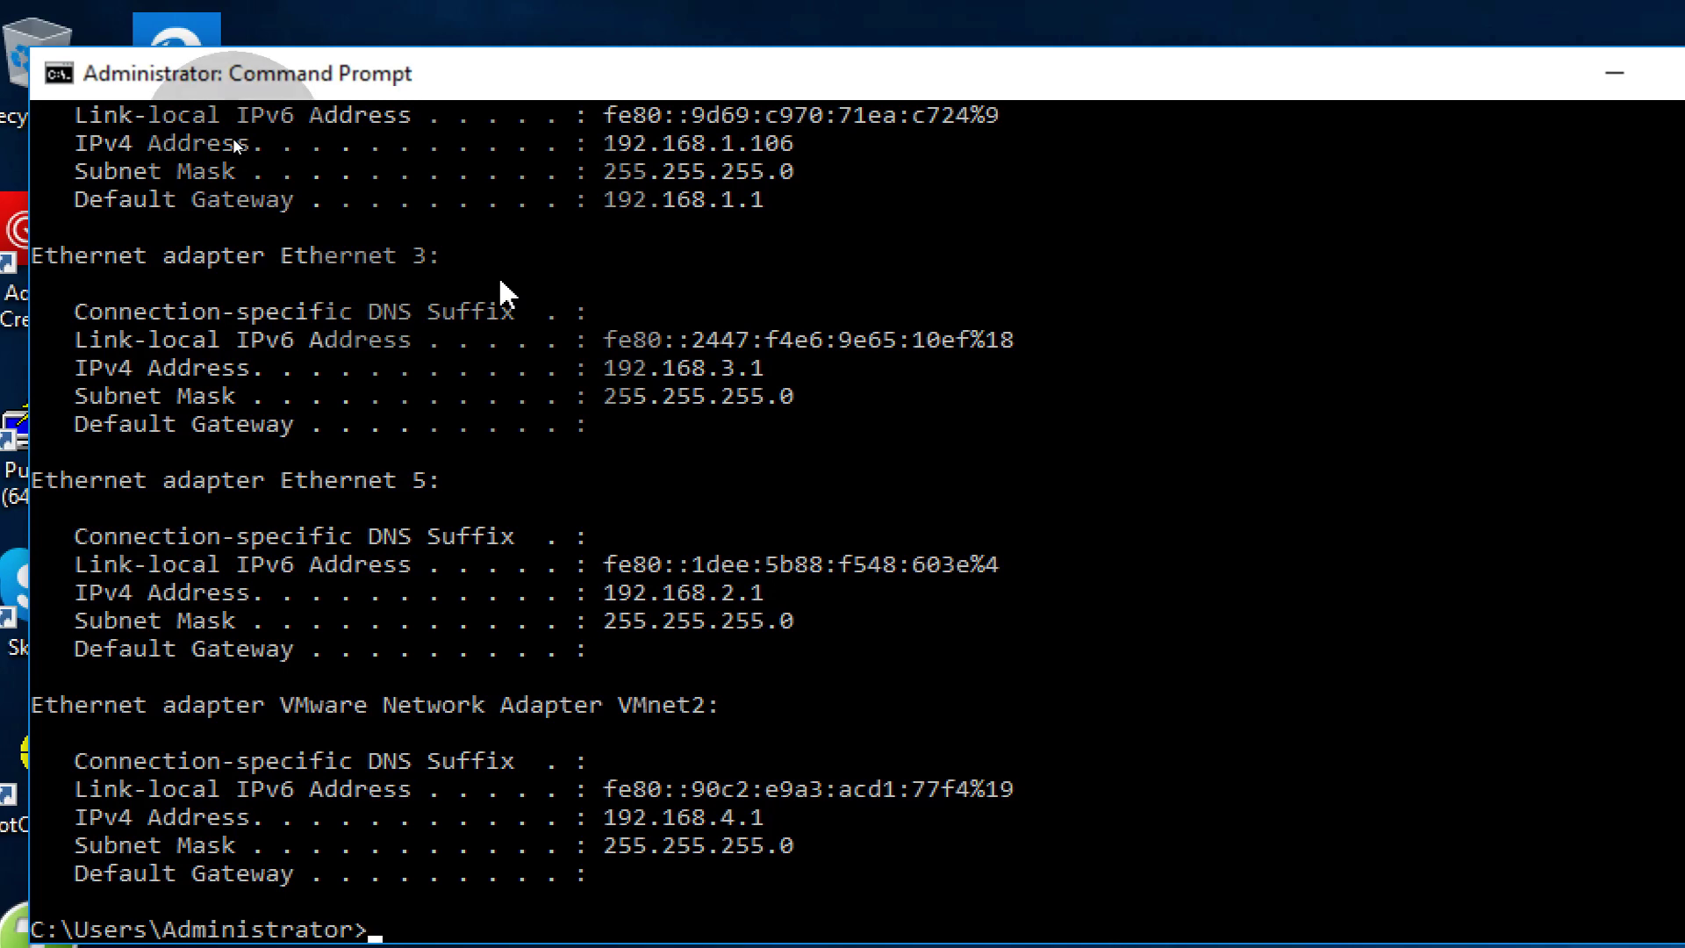
- Scroll back up to the start of the ipconfig output, then minimise Command Prompt
scroll(702, 369, "up", 2)
scroll(696, 386, "up", 1)
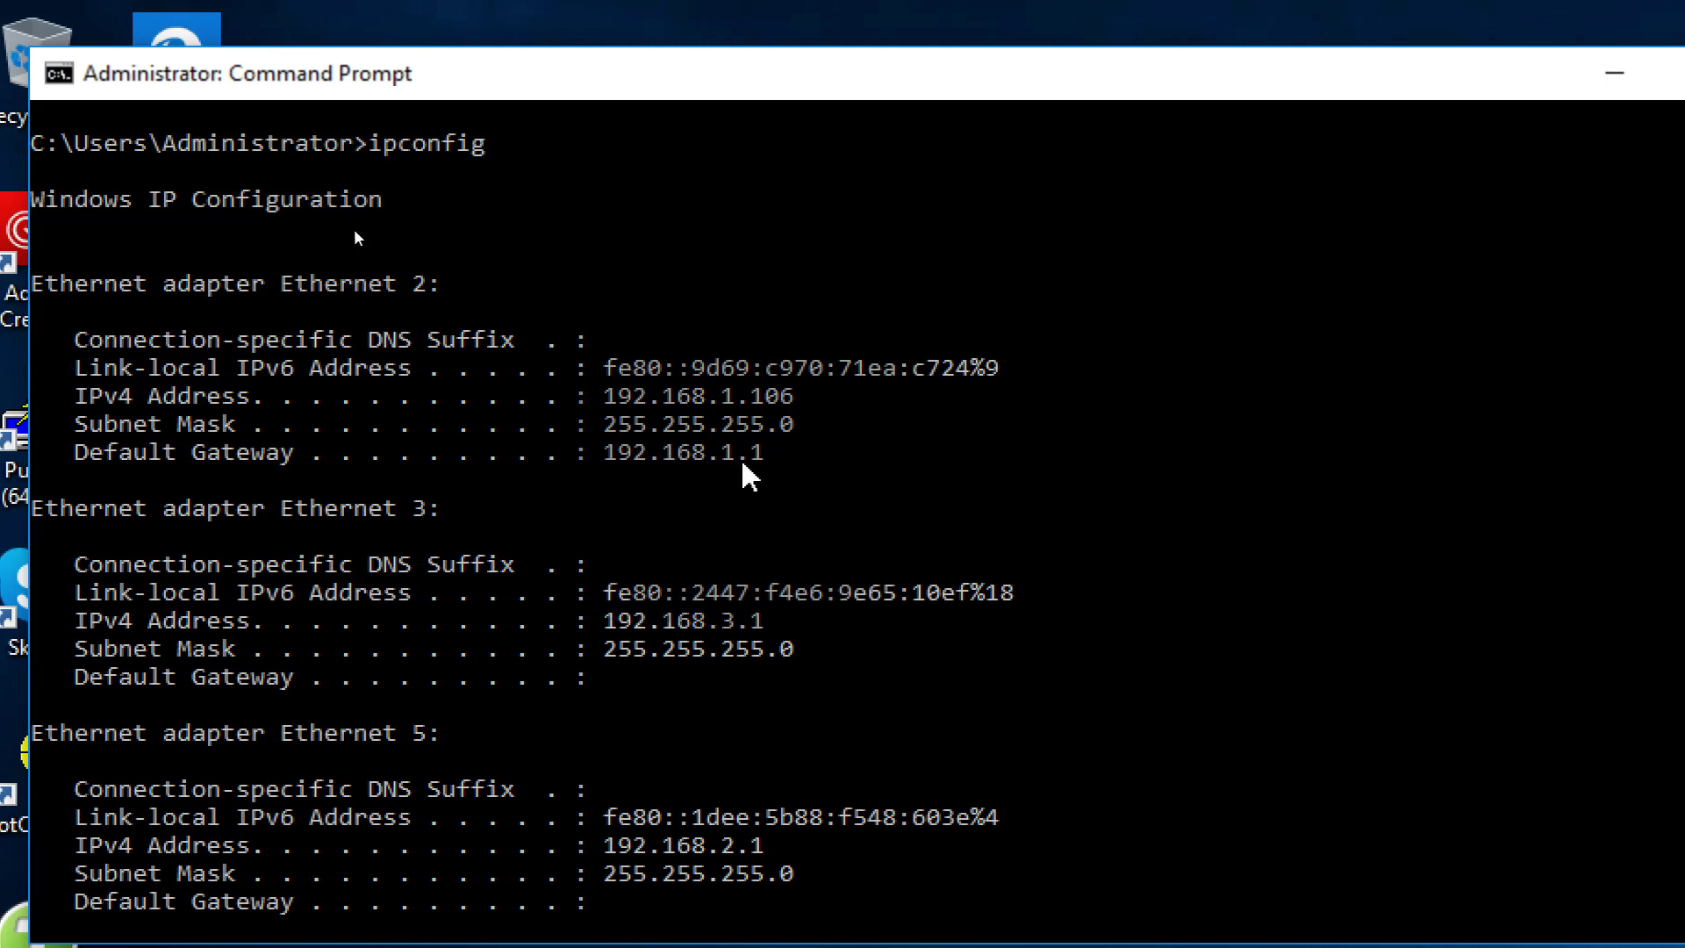
left_click(1225, 78)
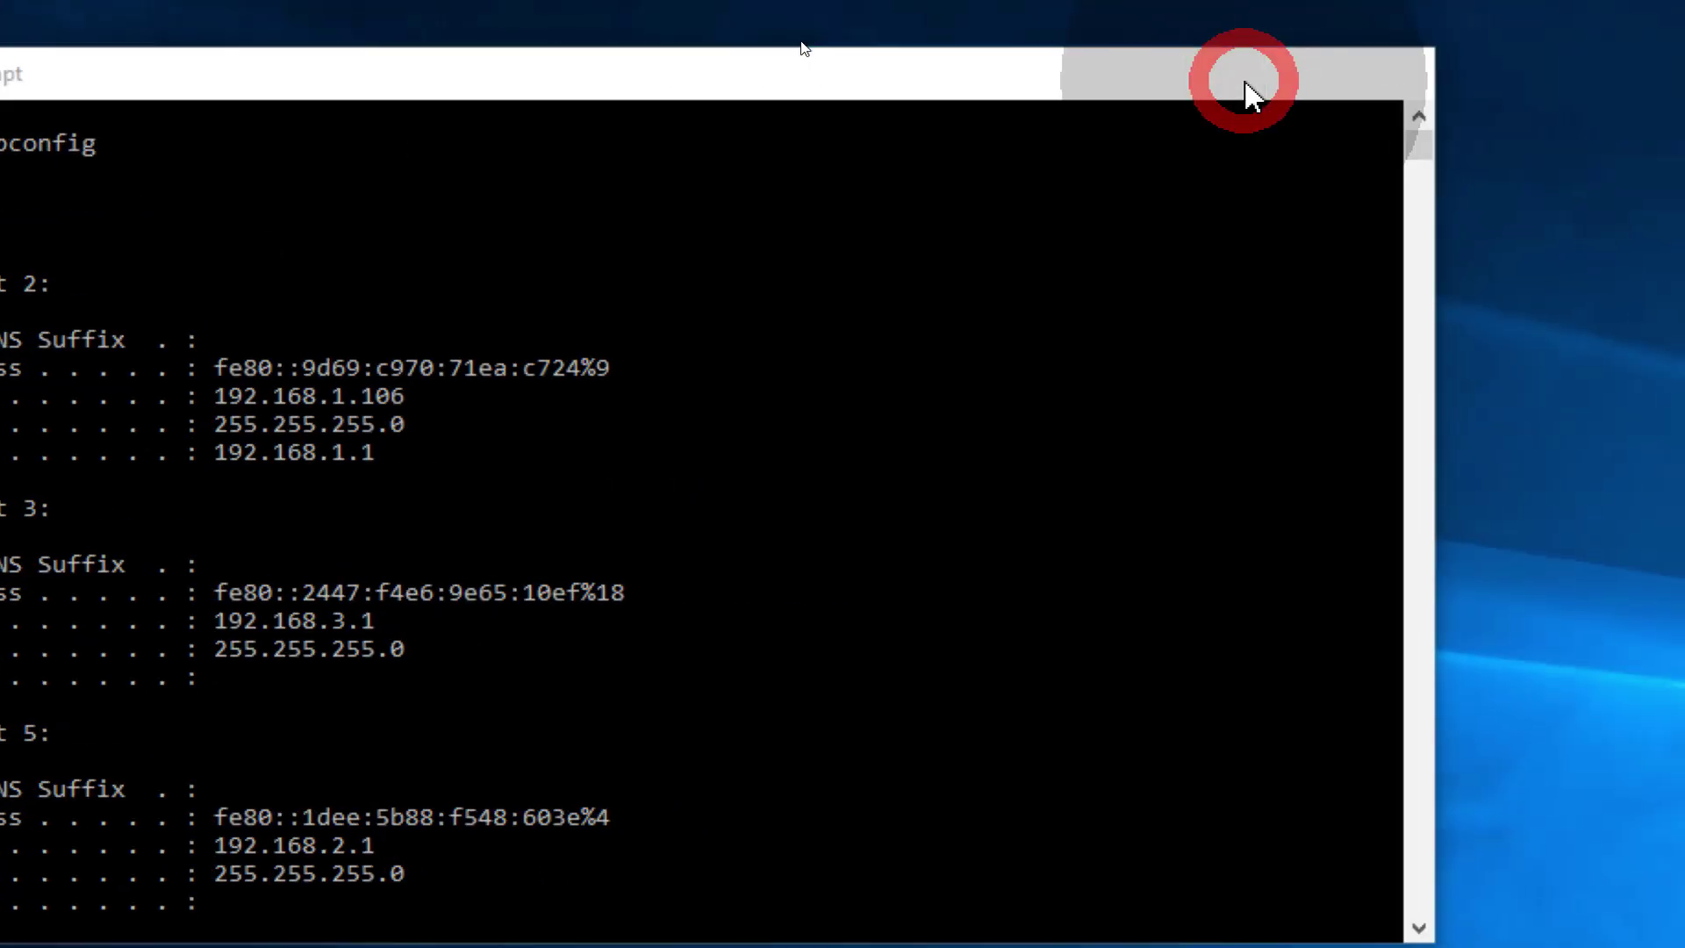
key("ctrl")
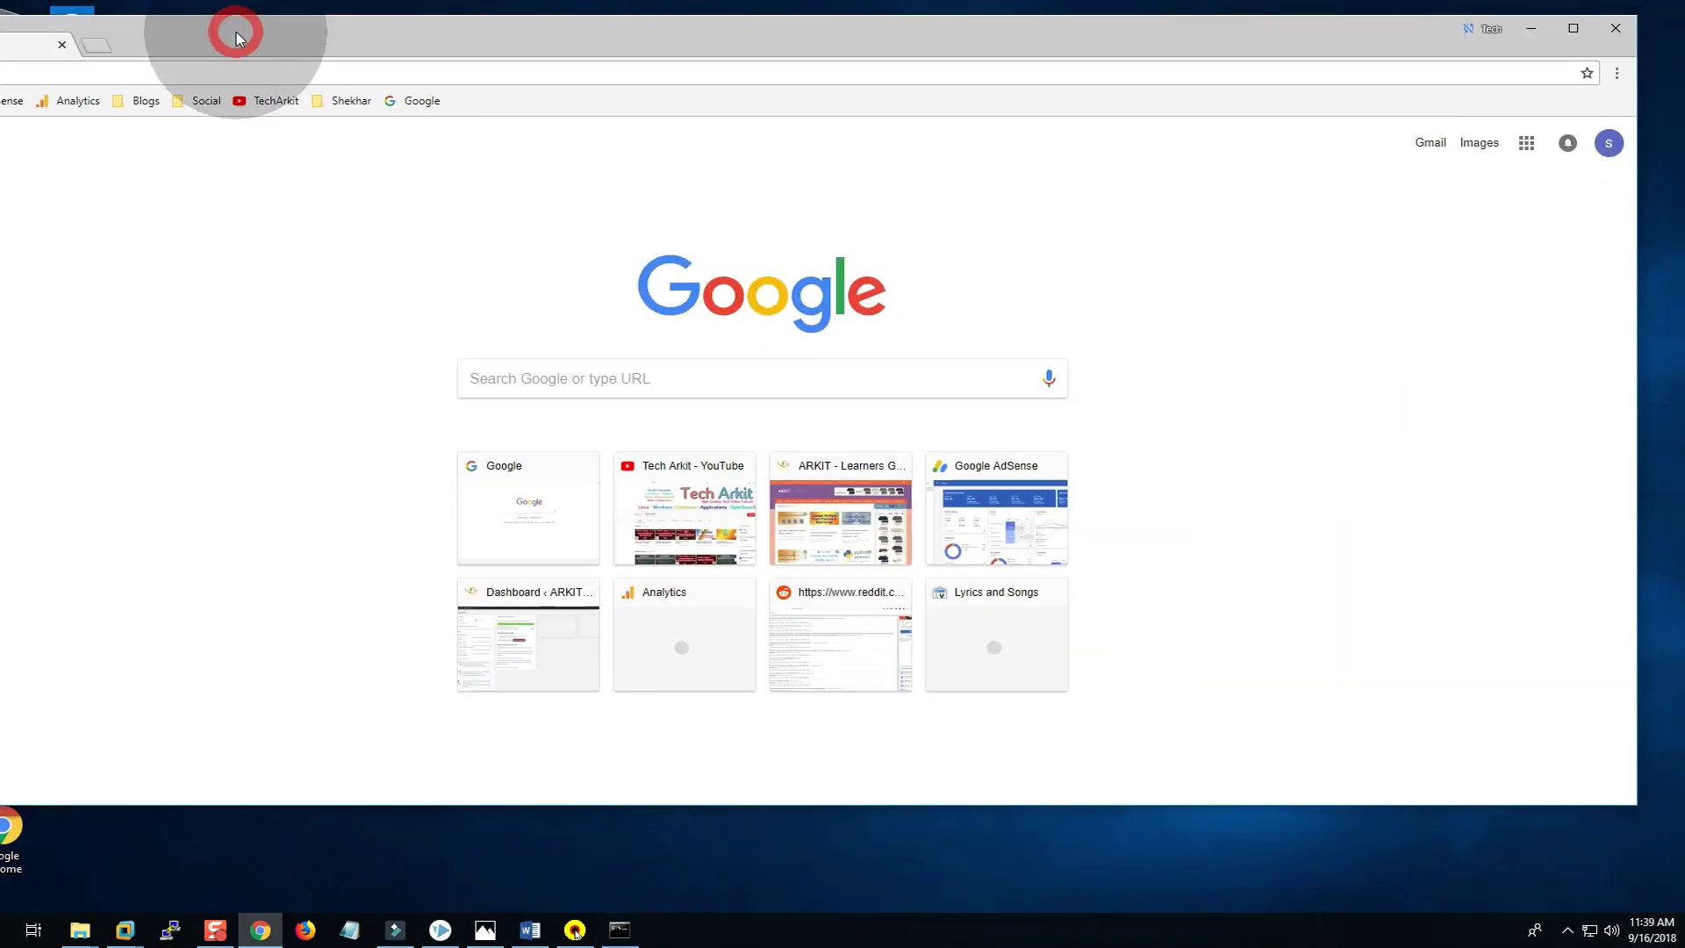
- Launch Chrome from the desktop shortcut and load the router address 192.168.1.1
double_click(233, 32)
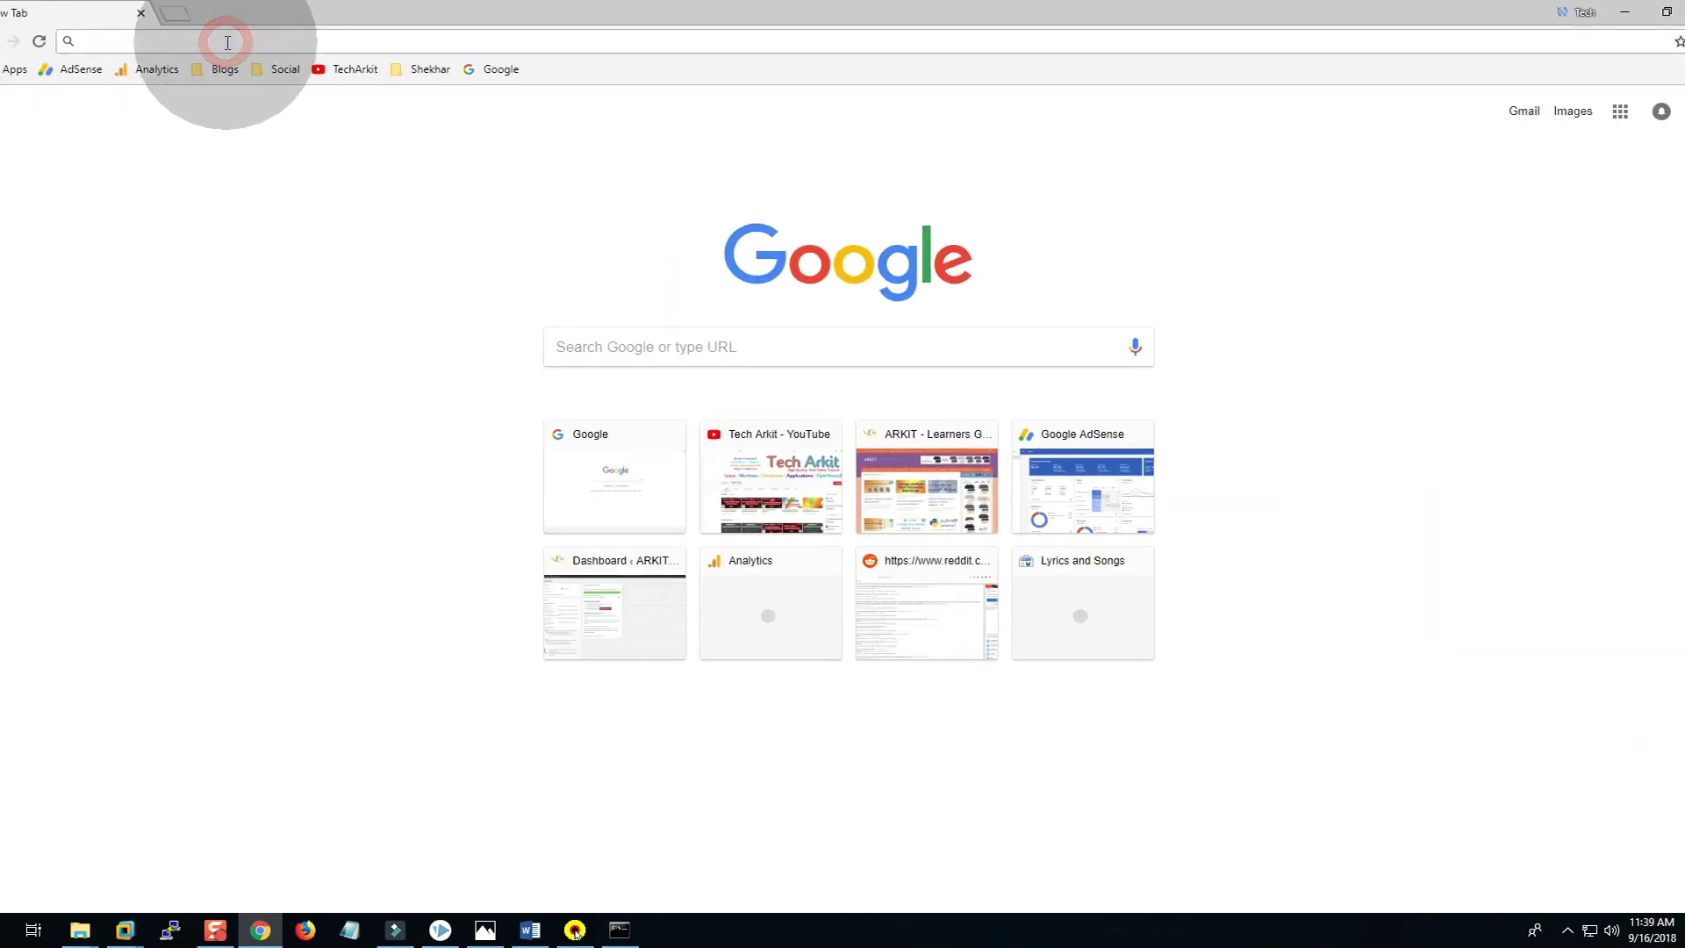
type("19")
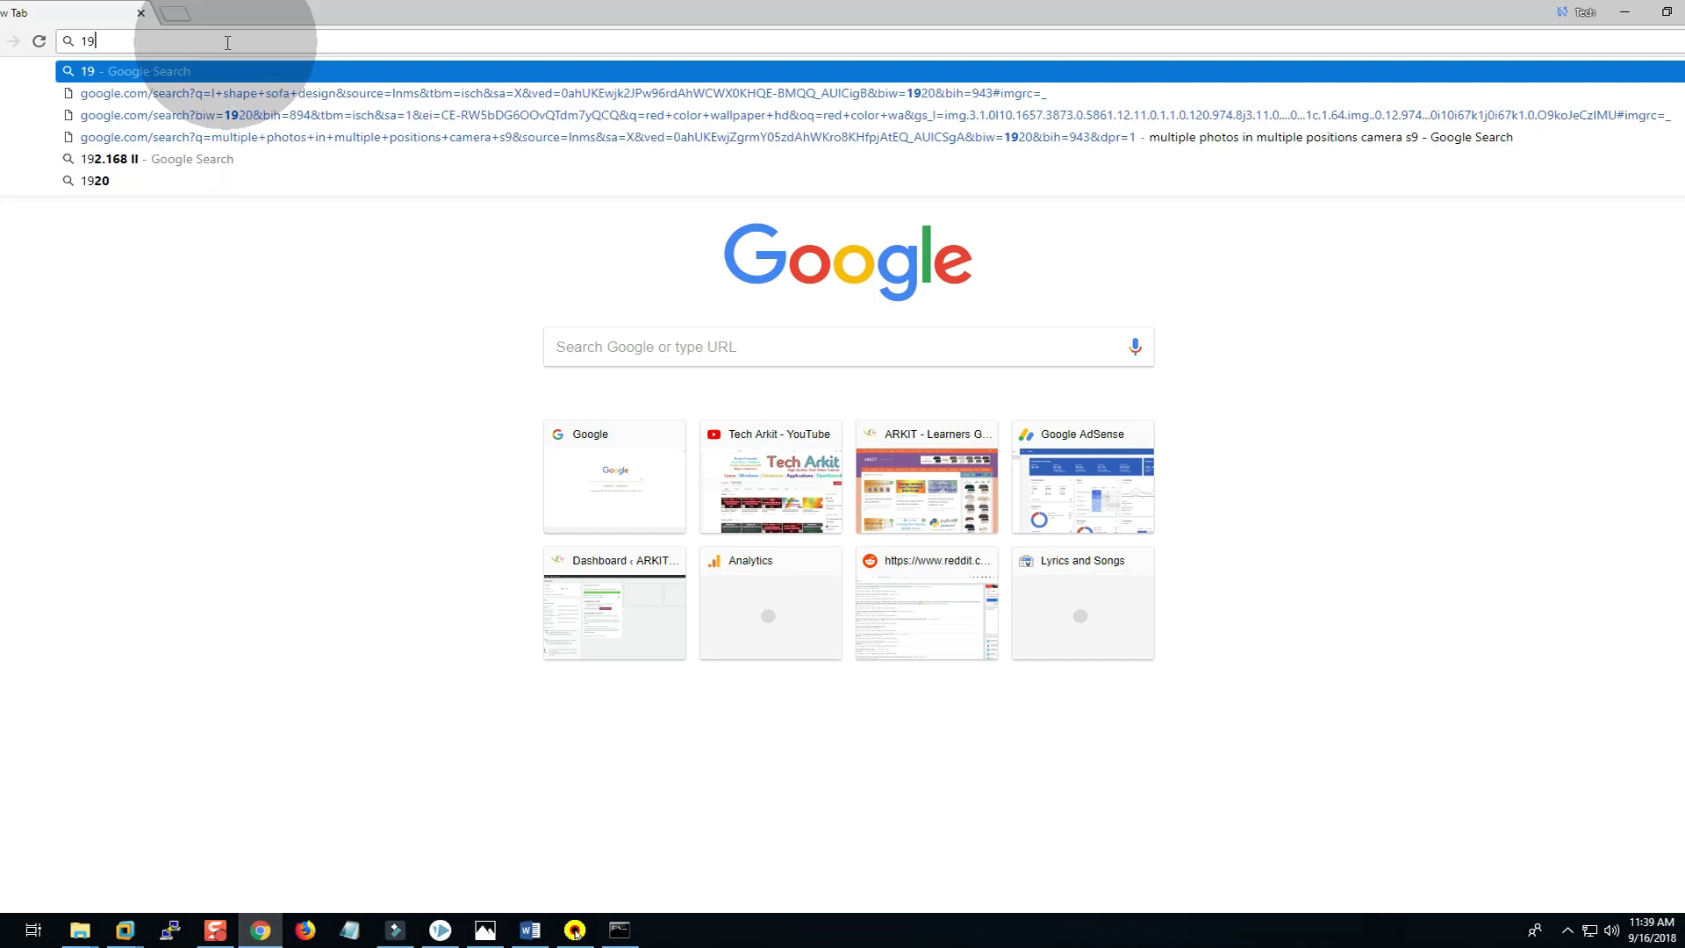
type("2.16")
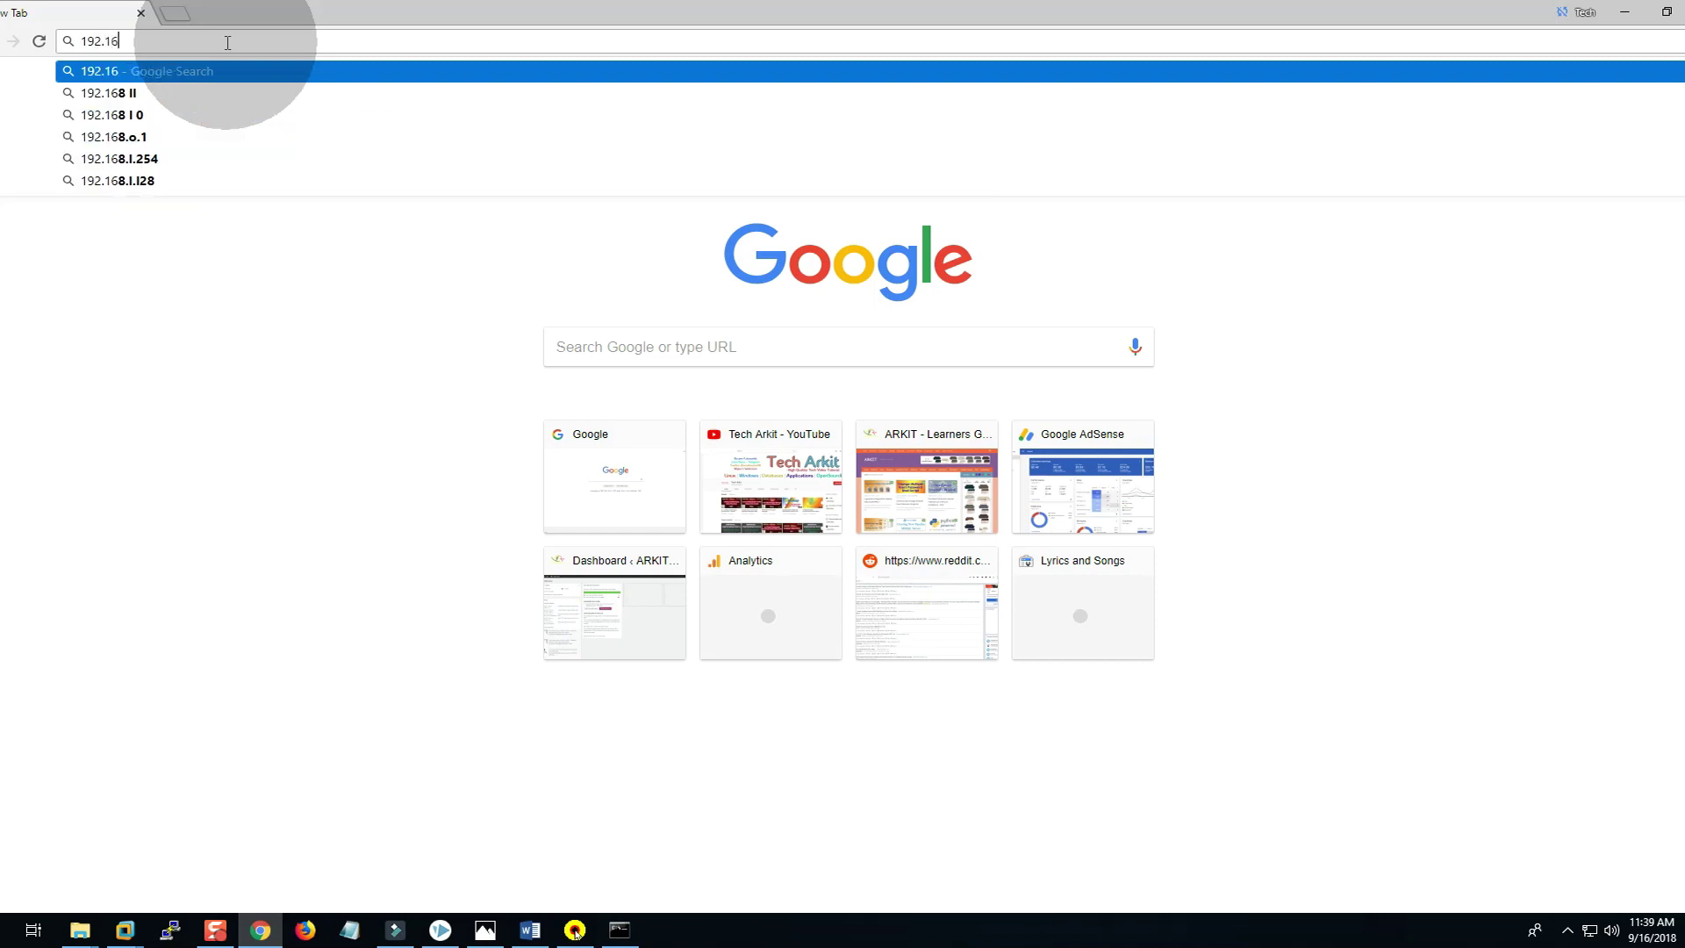
type("8.1.1")
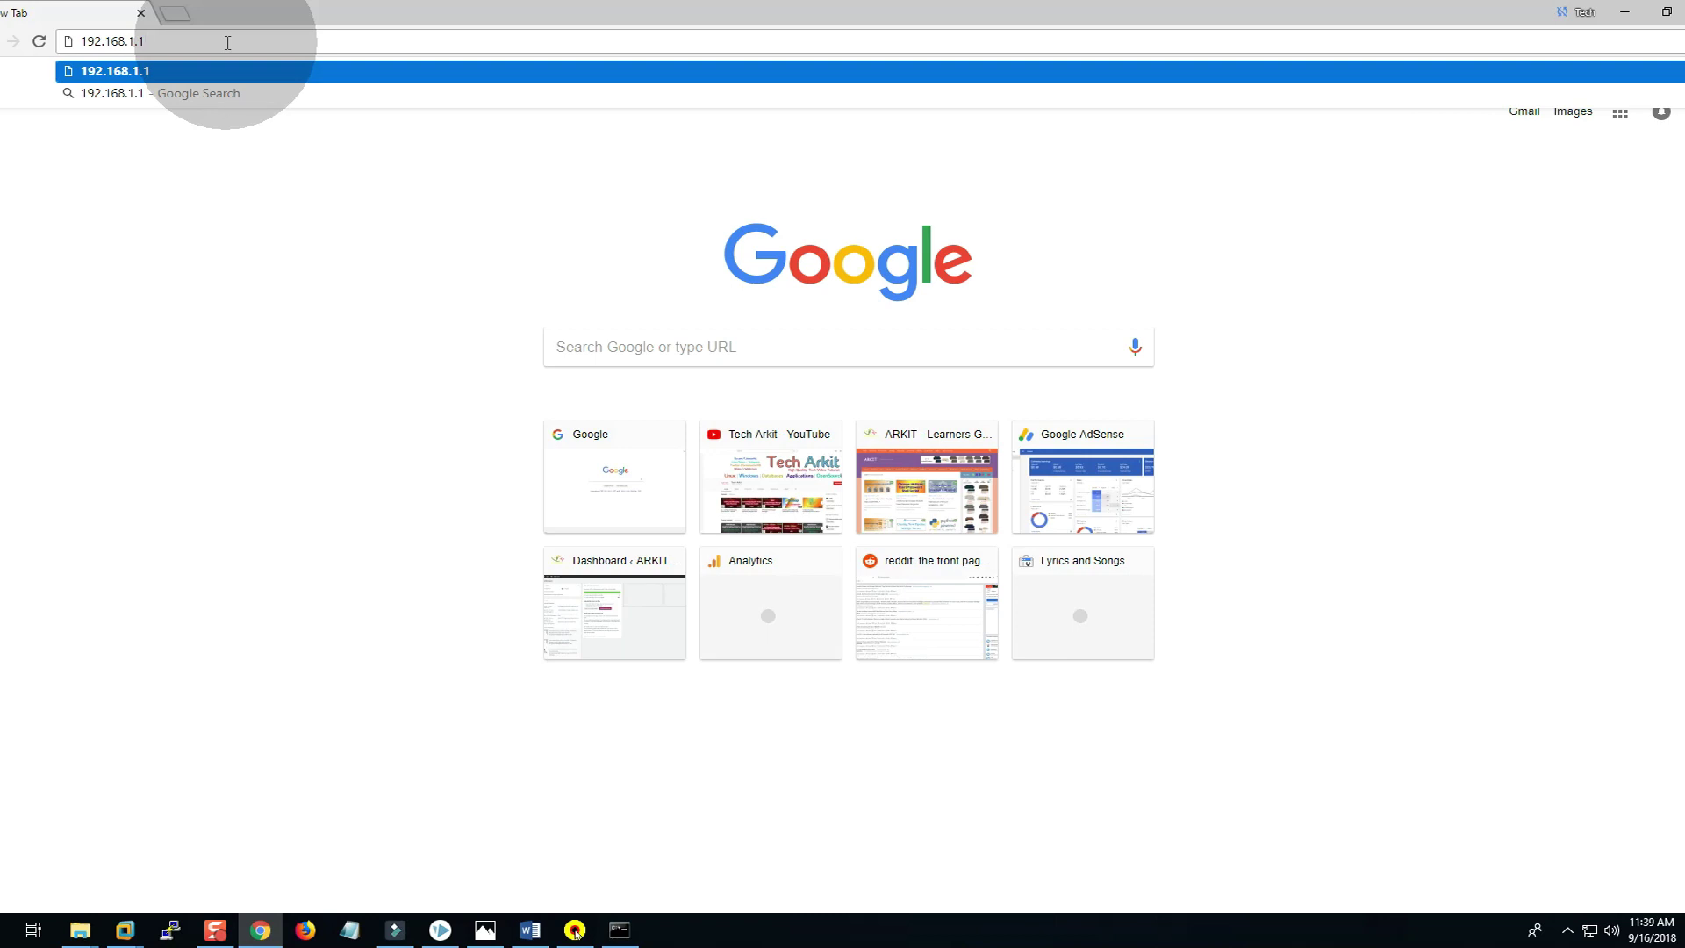
key("Return")
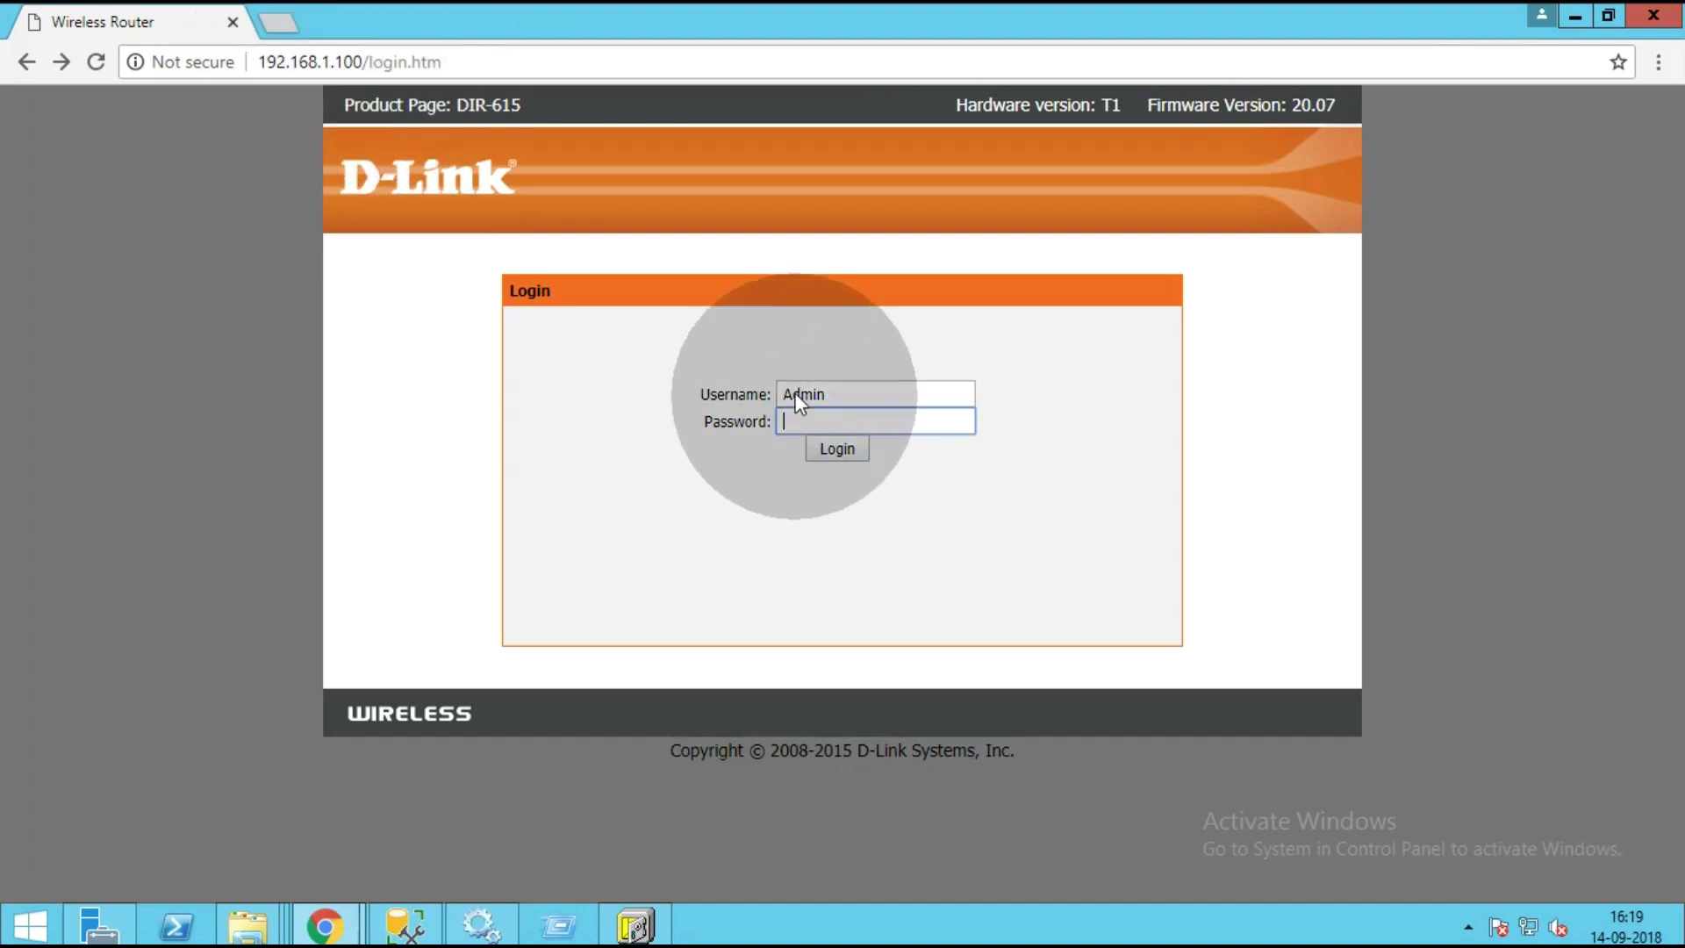
- Log in to the DIR-615 as Admin with a blank password
left_click(818, 744)
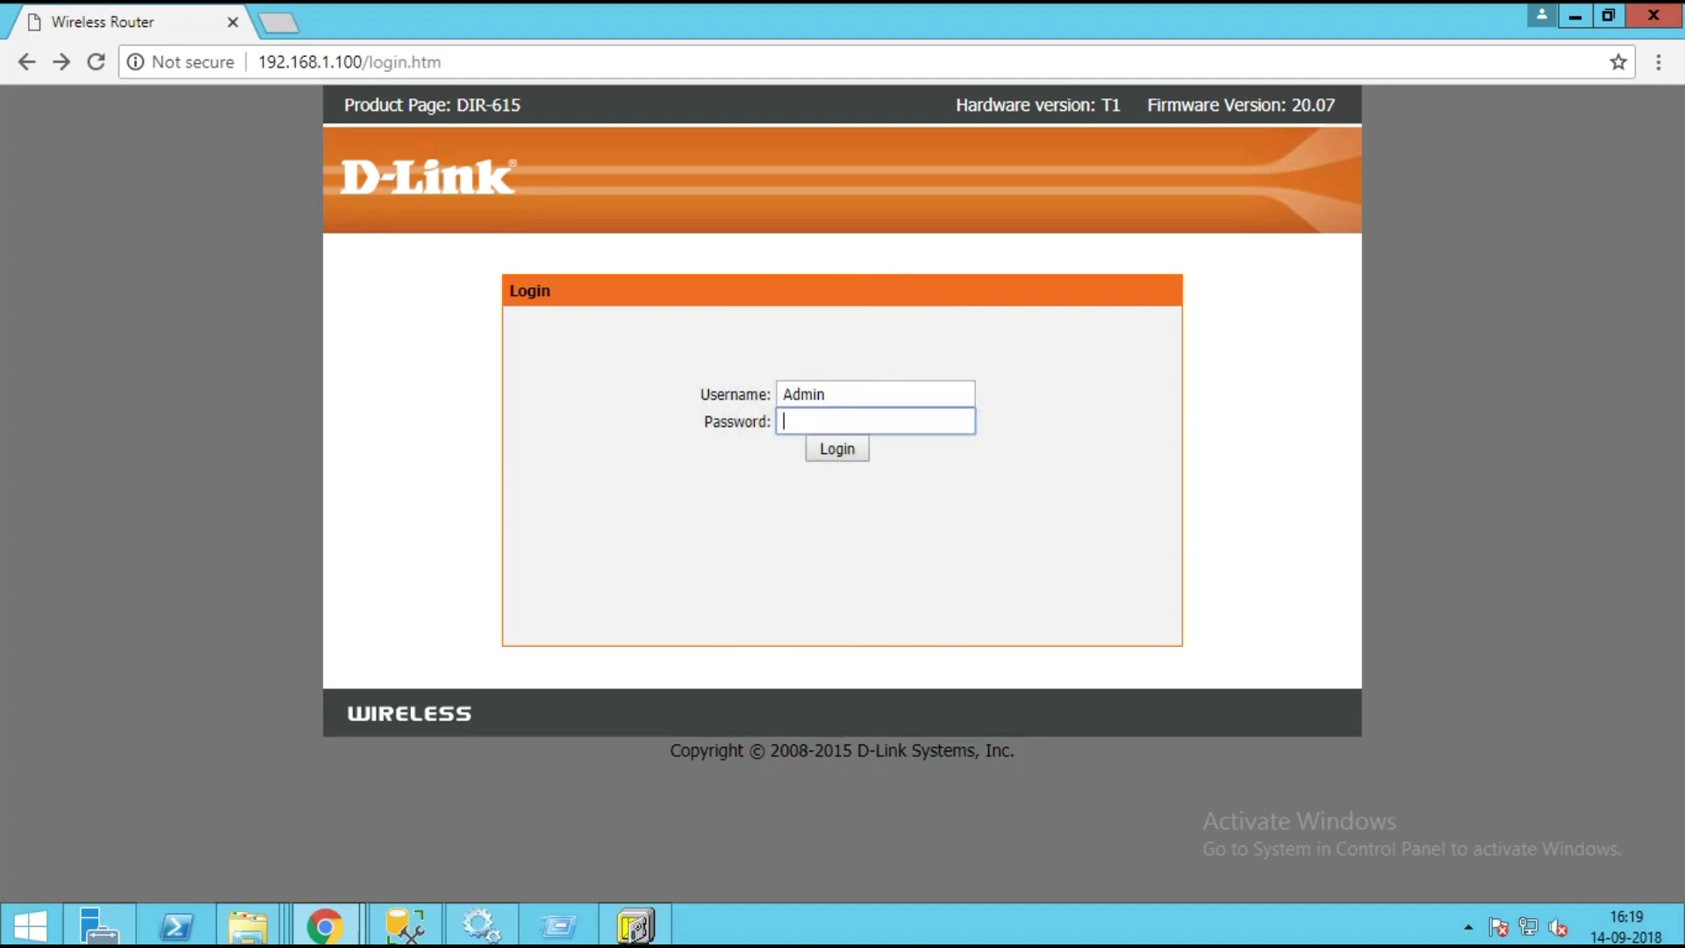
key("Return")
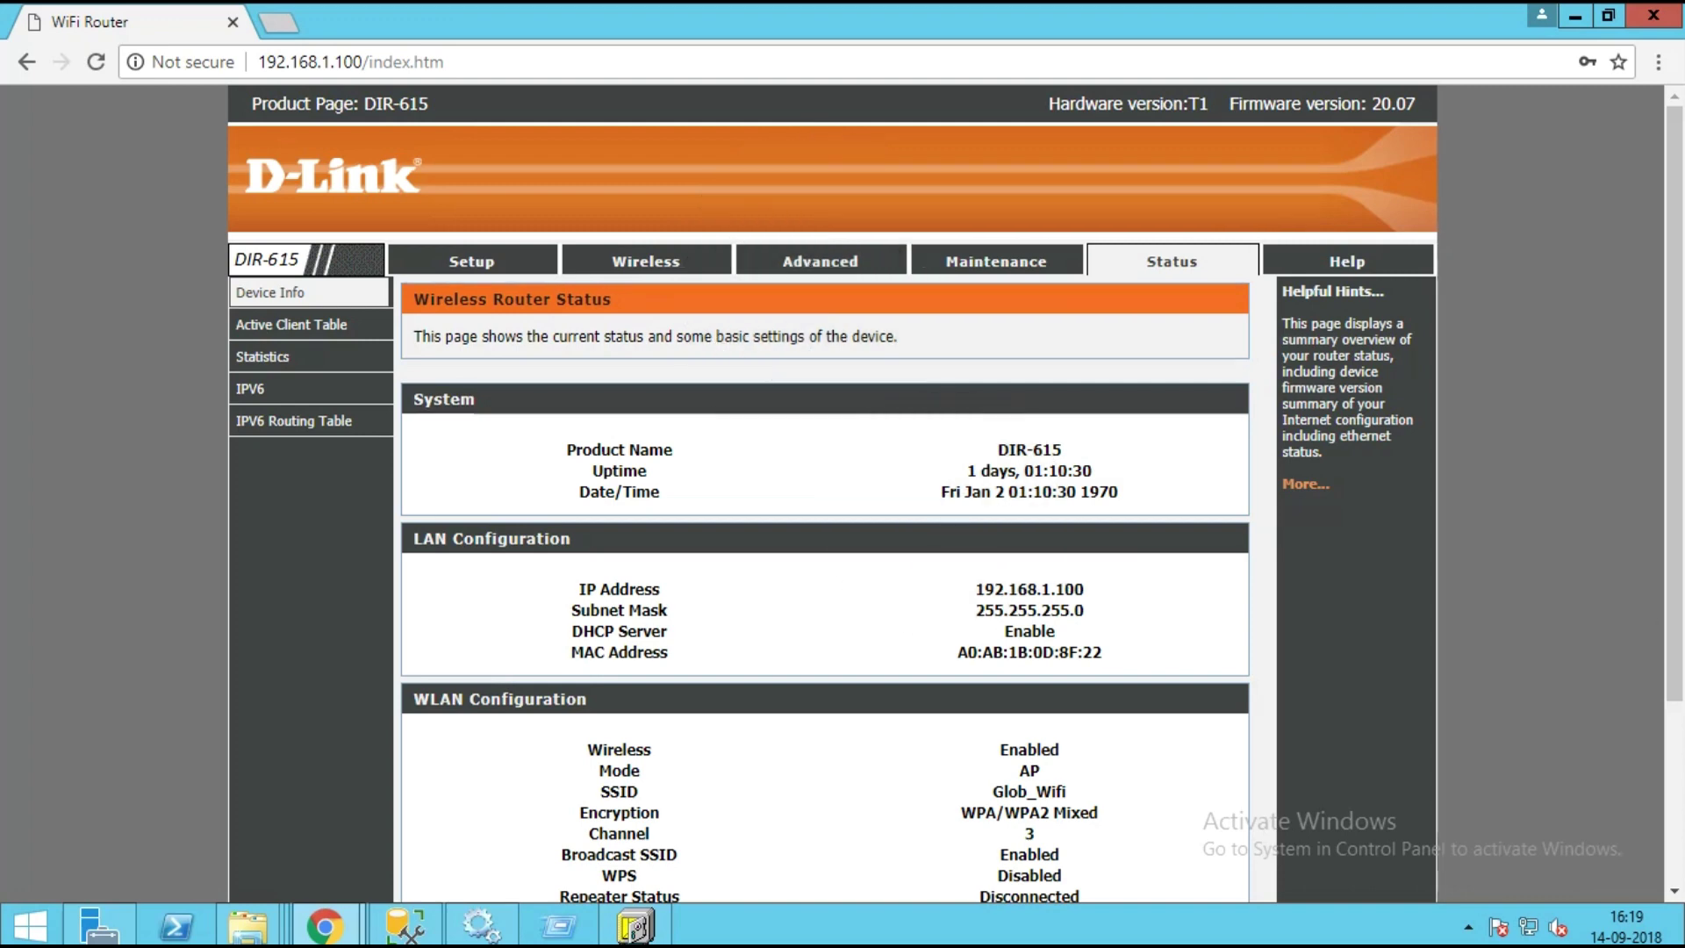
- Go to Advanced > Virtual Server in the router's settings
left_click(821, 260)
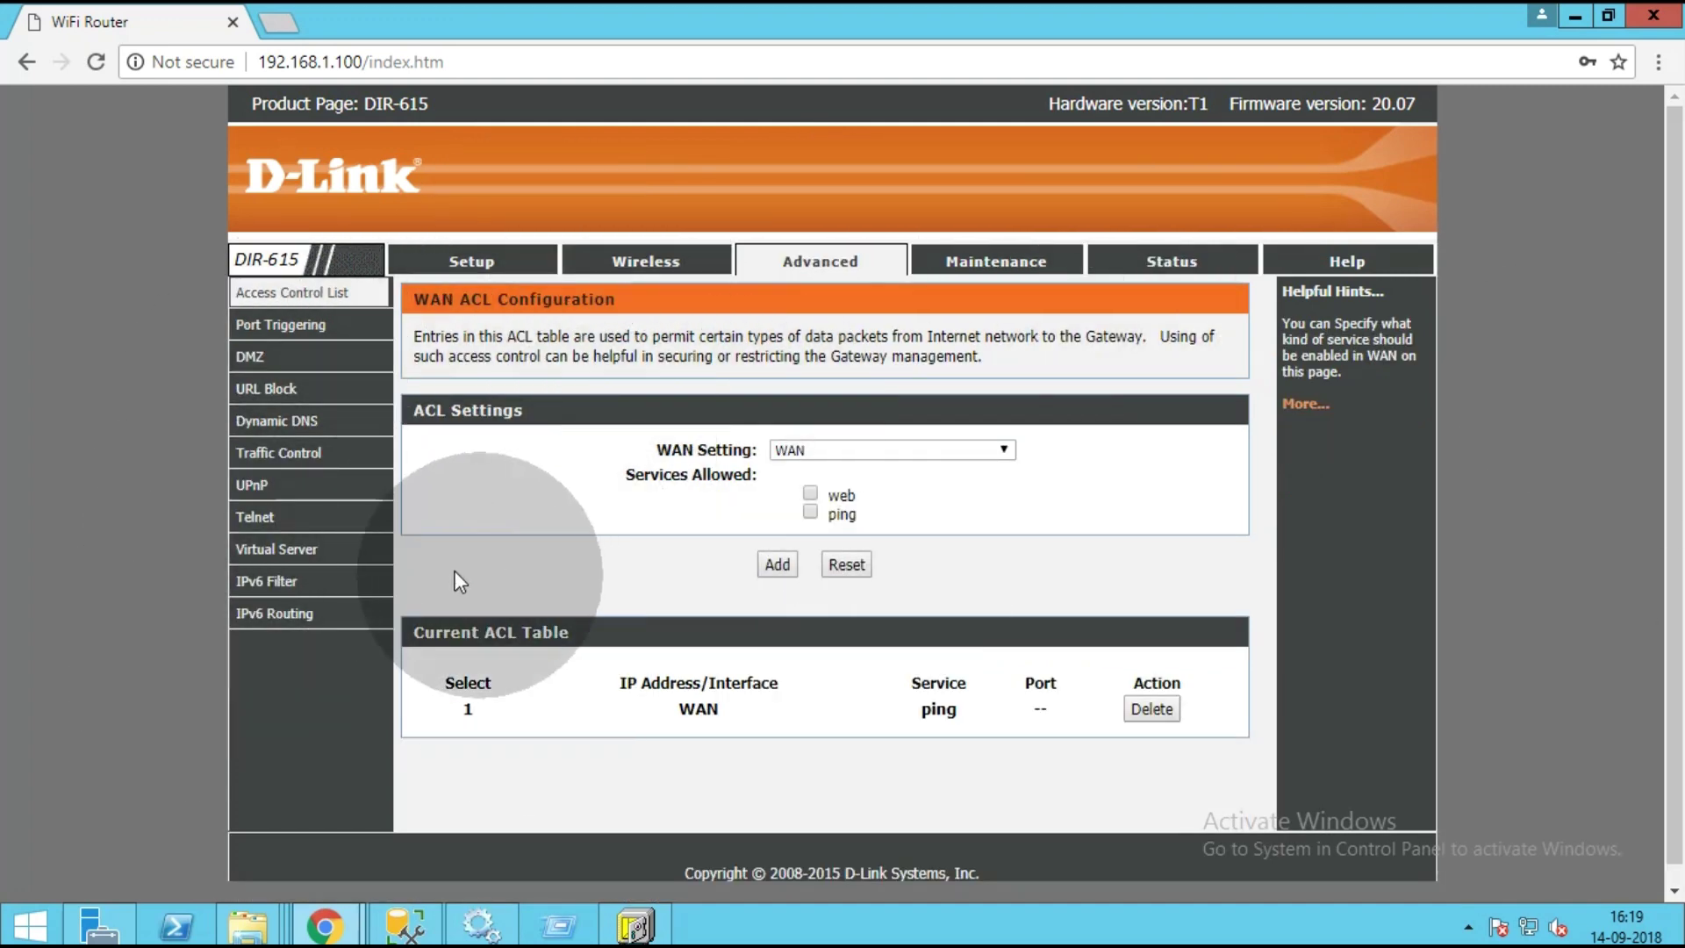
key("ctrl")
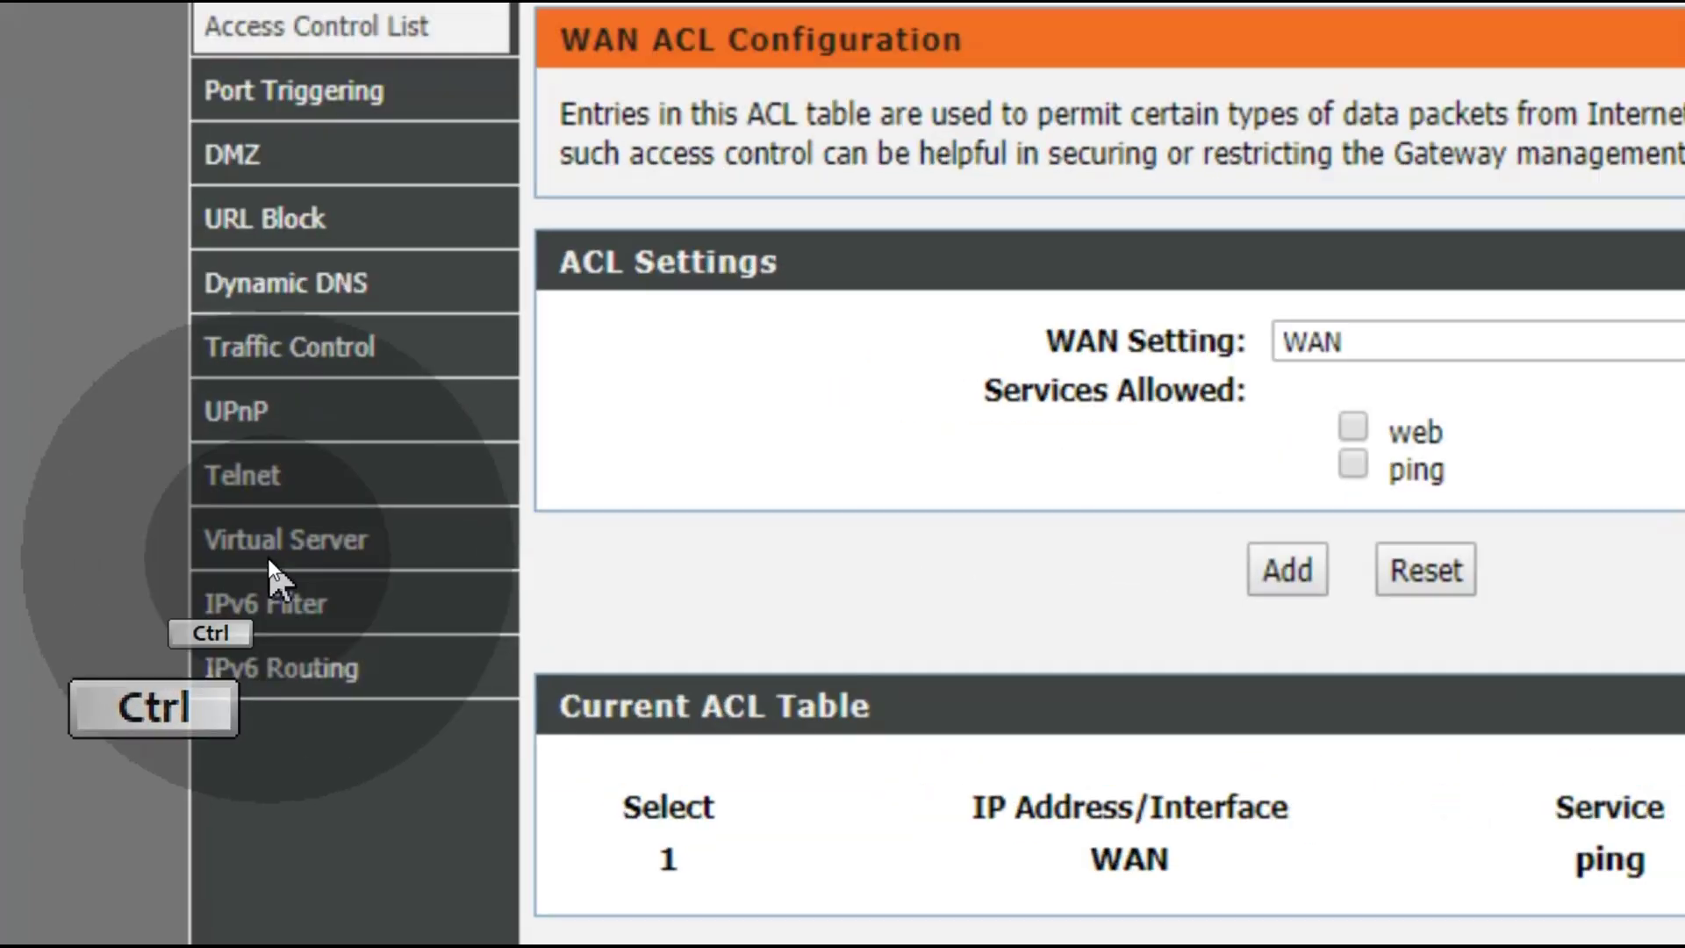
key("ctrl")
key("ctrl")
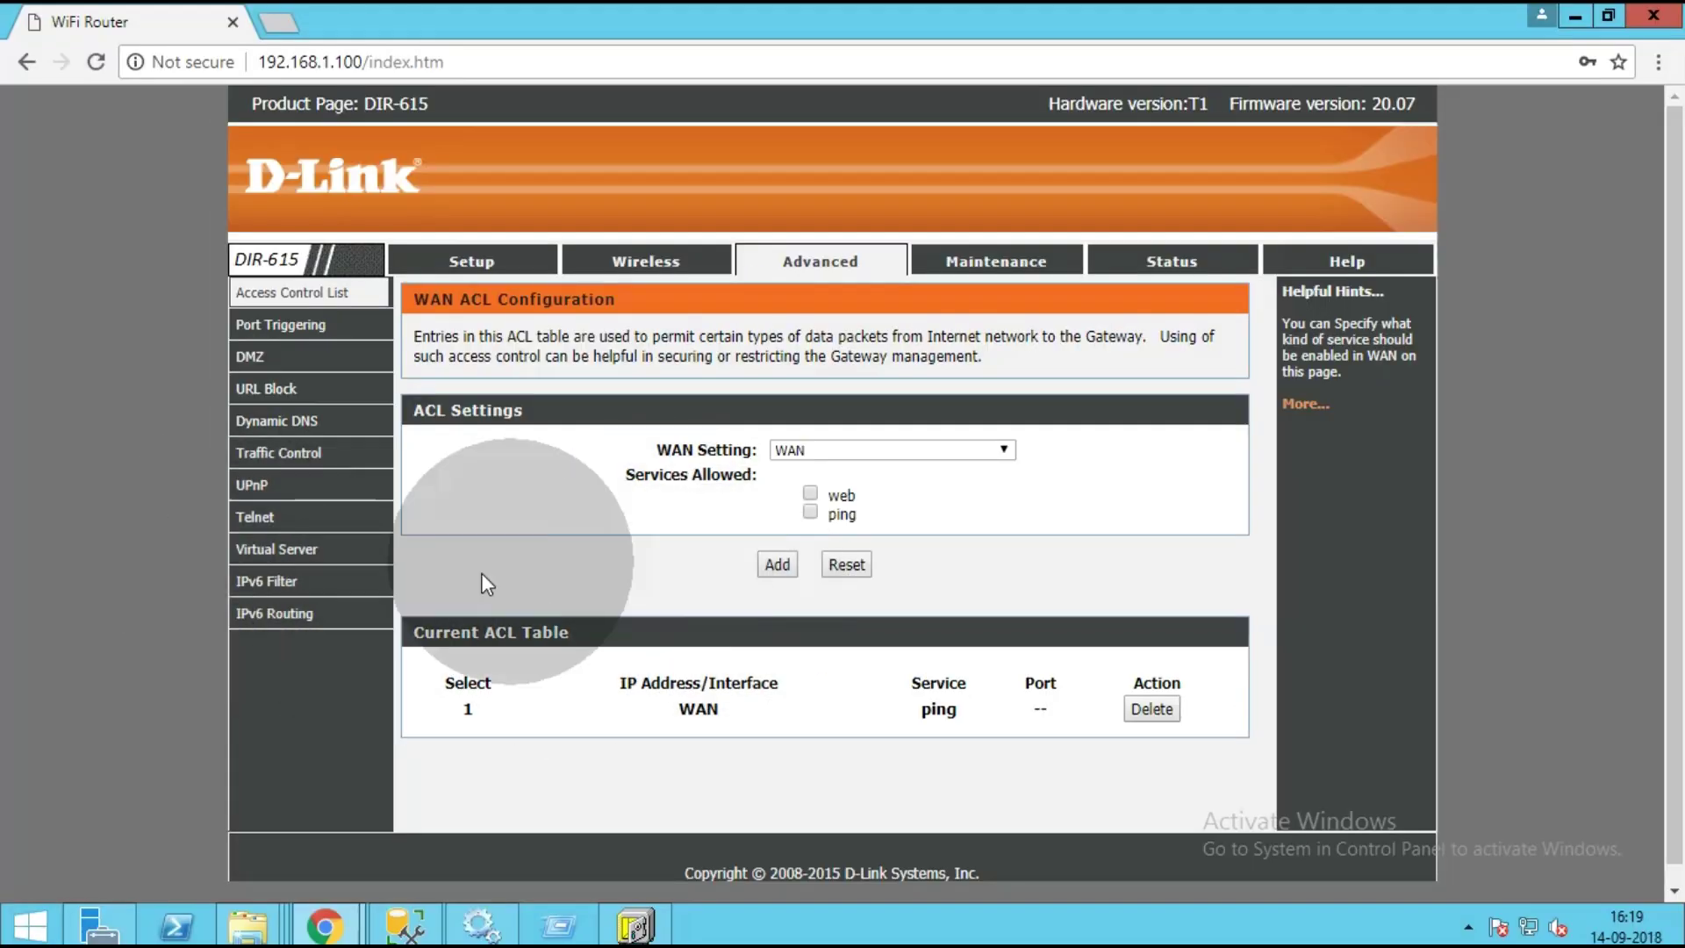
left_click(276, 549)
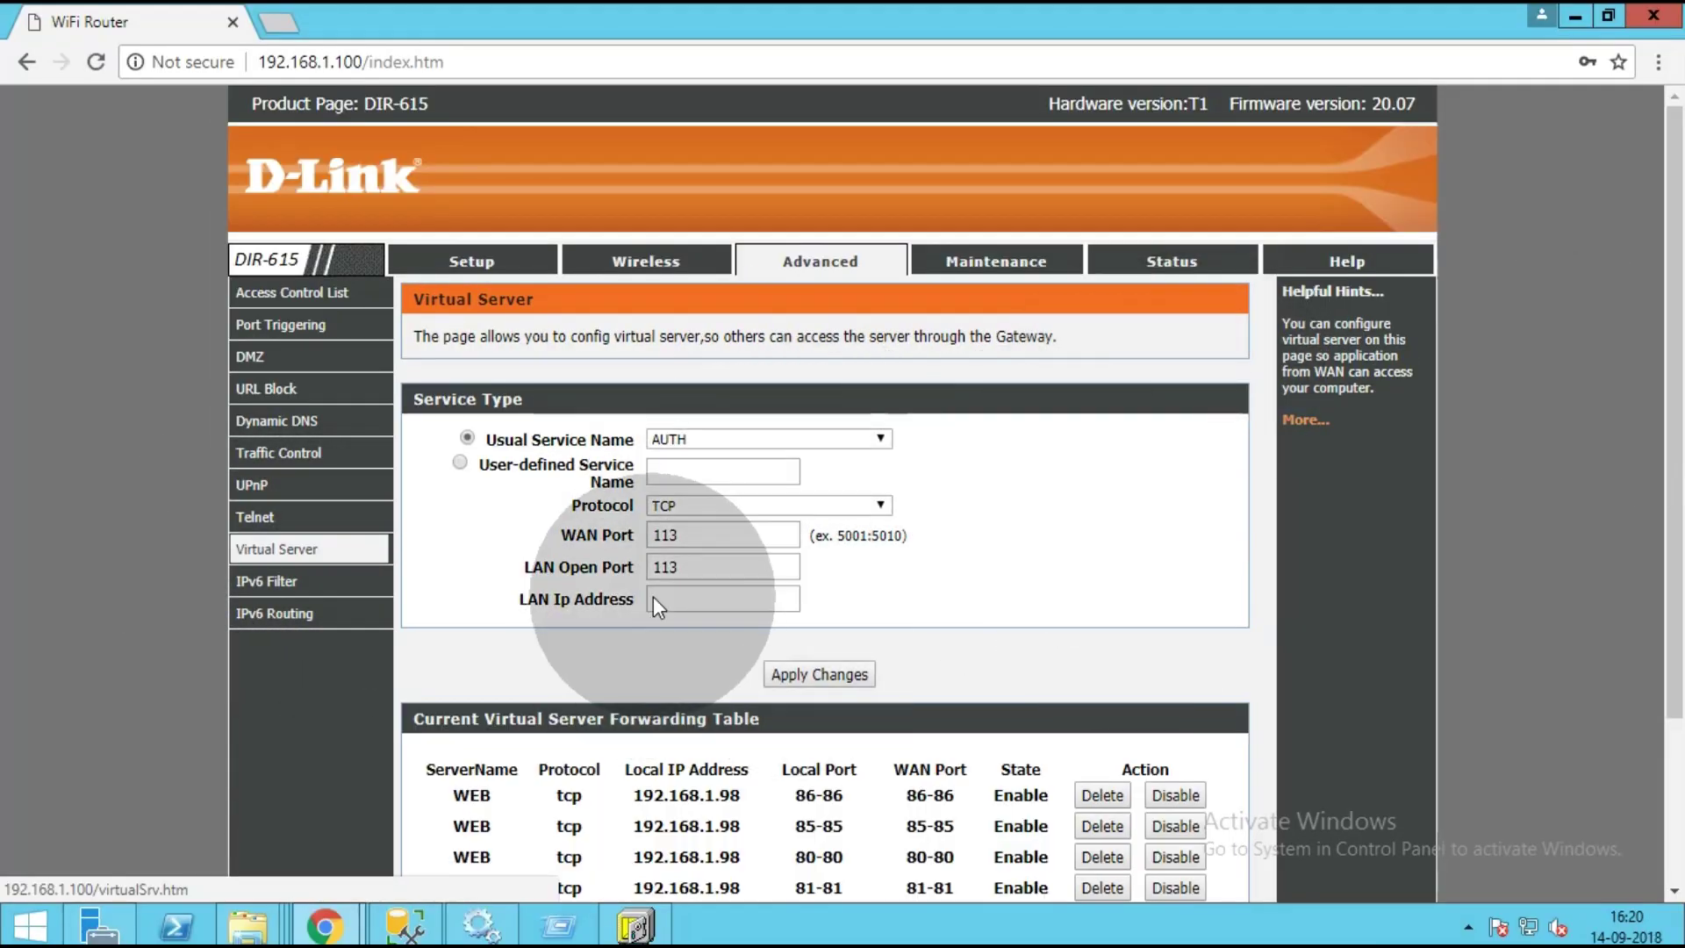
- Choose WEB as the Usual Service Name for a TCP port 80 rule to 192.168.1.98
key("ctrl")
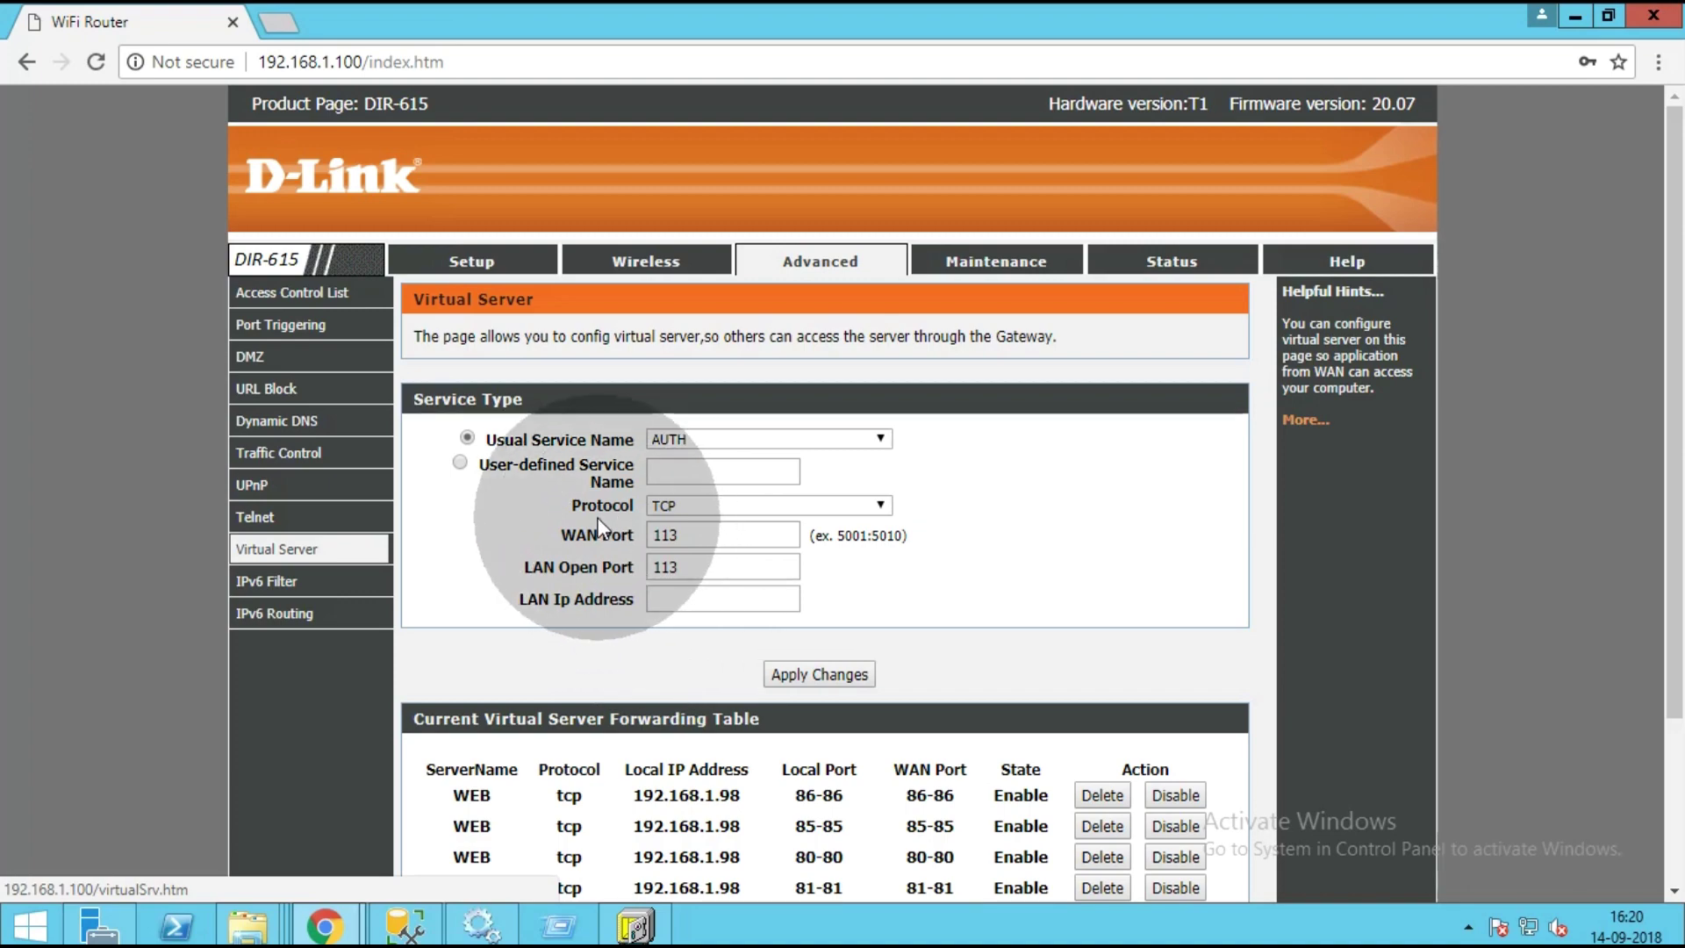
key("ctrl")
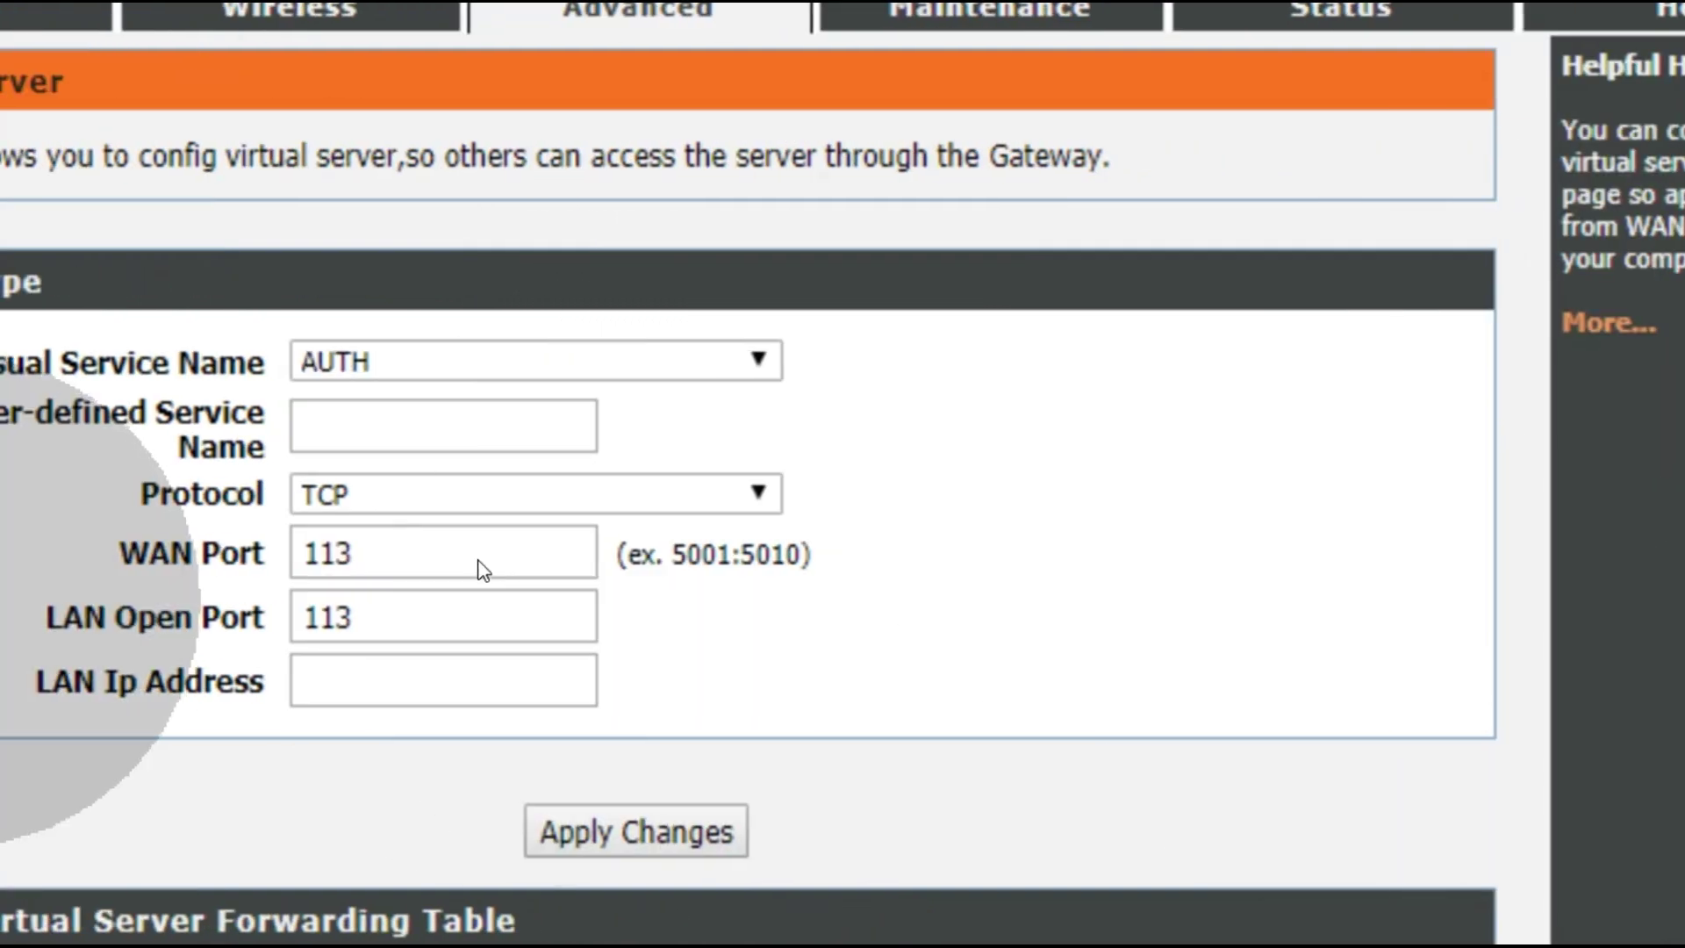
left_click(500, 362)
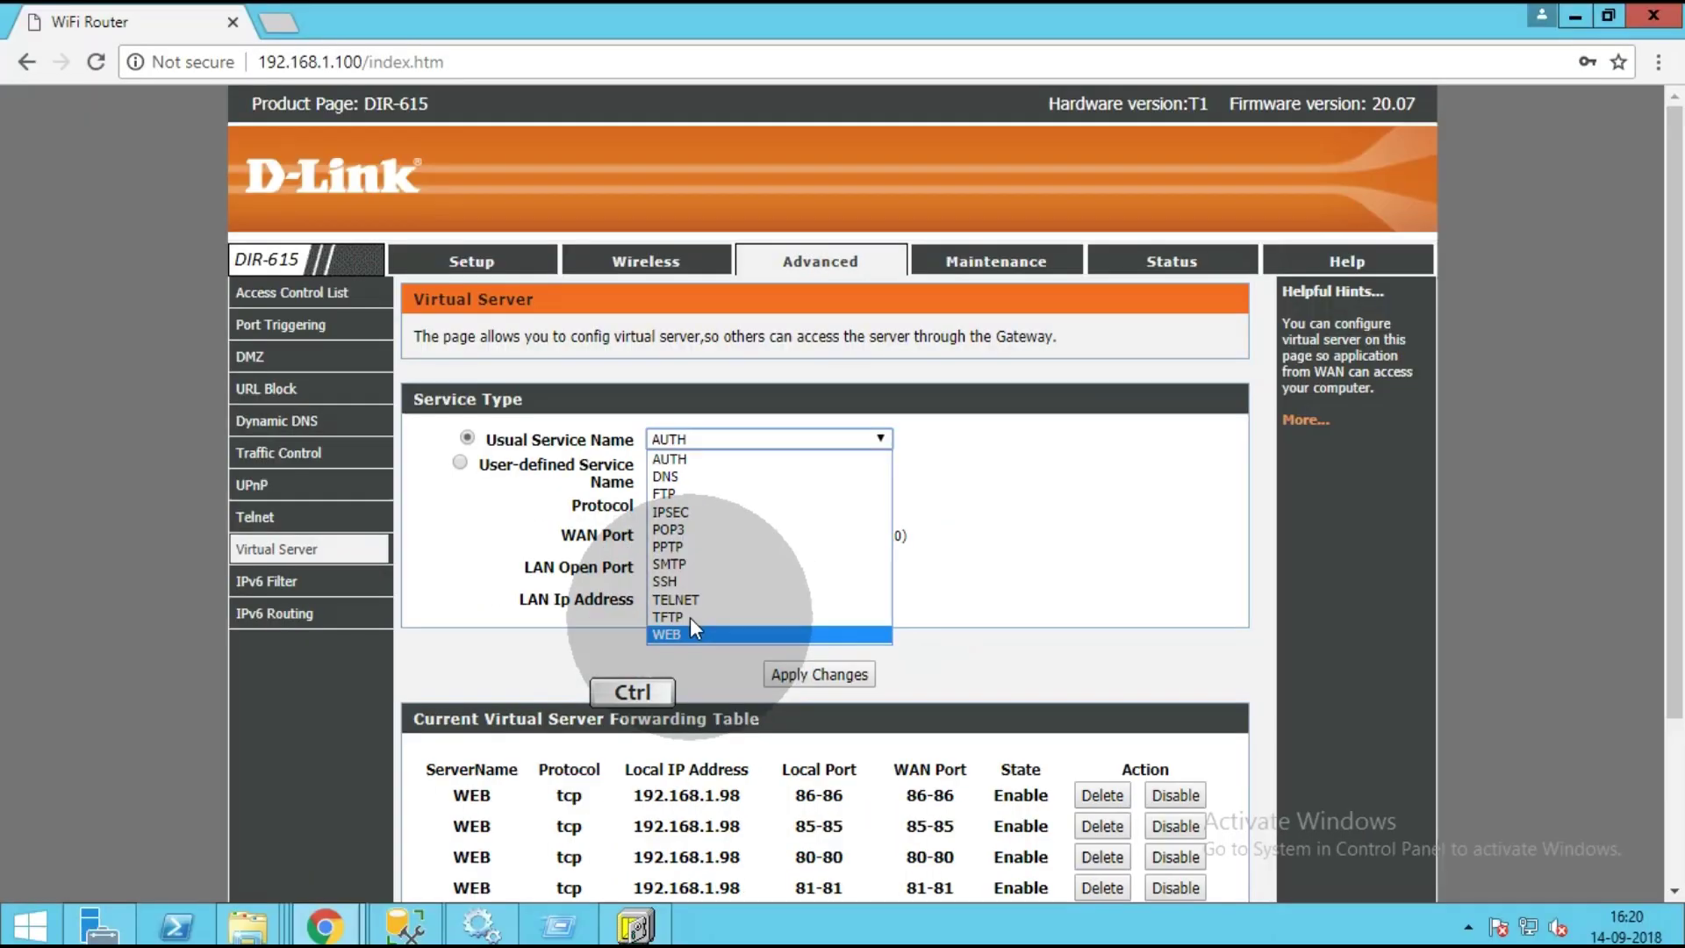
key("Return")
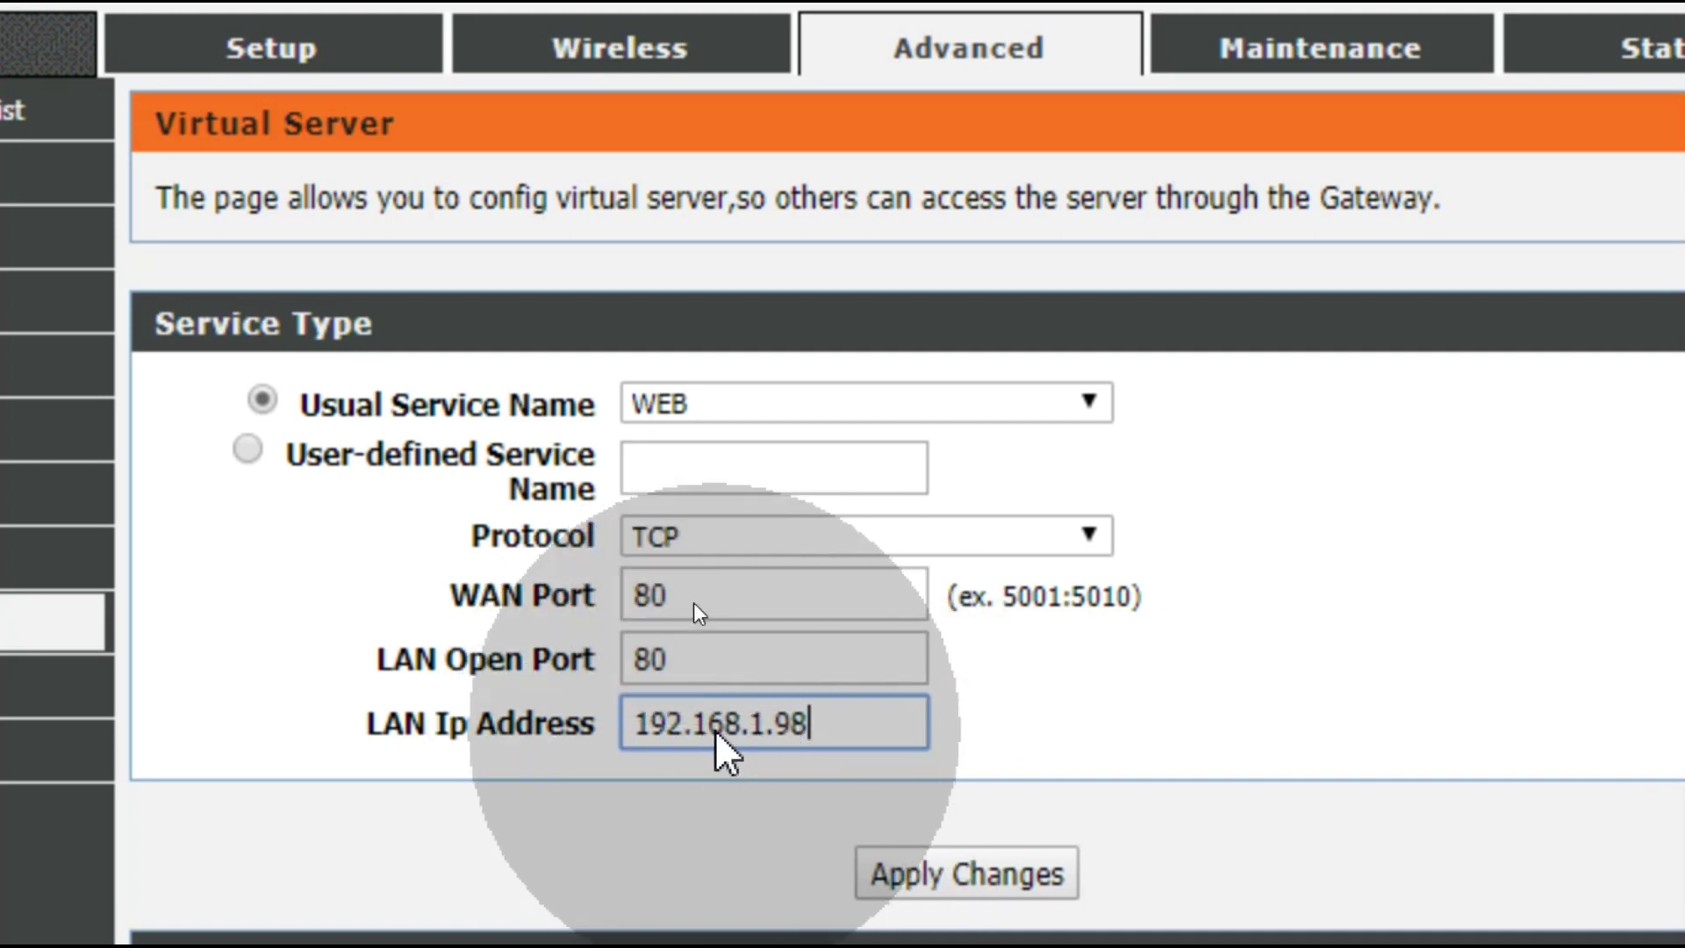
key("ctrl")
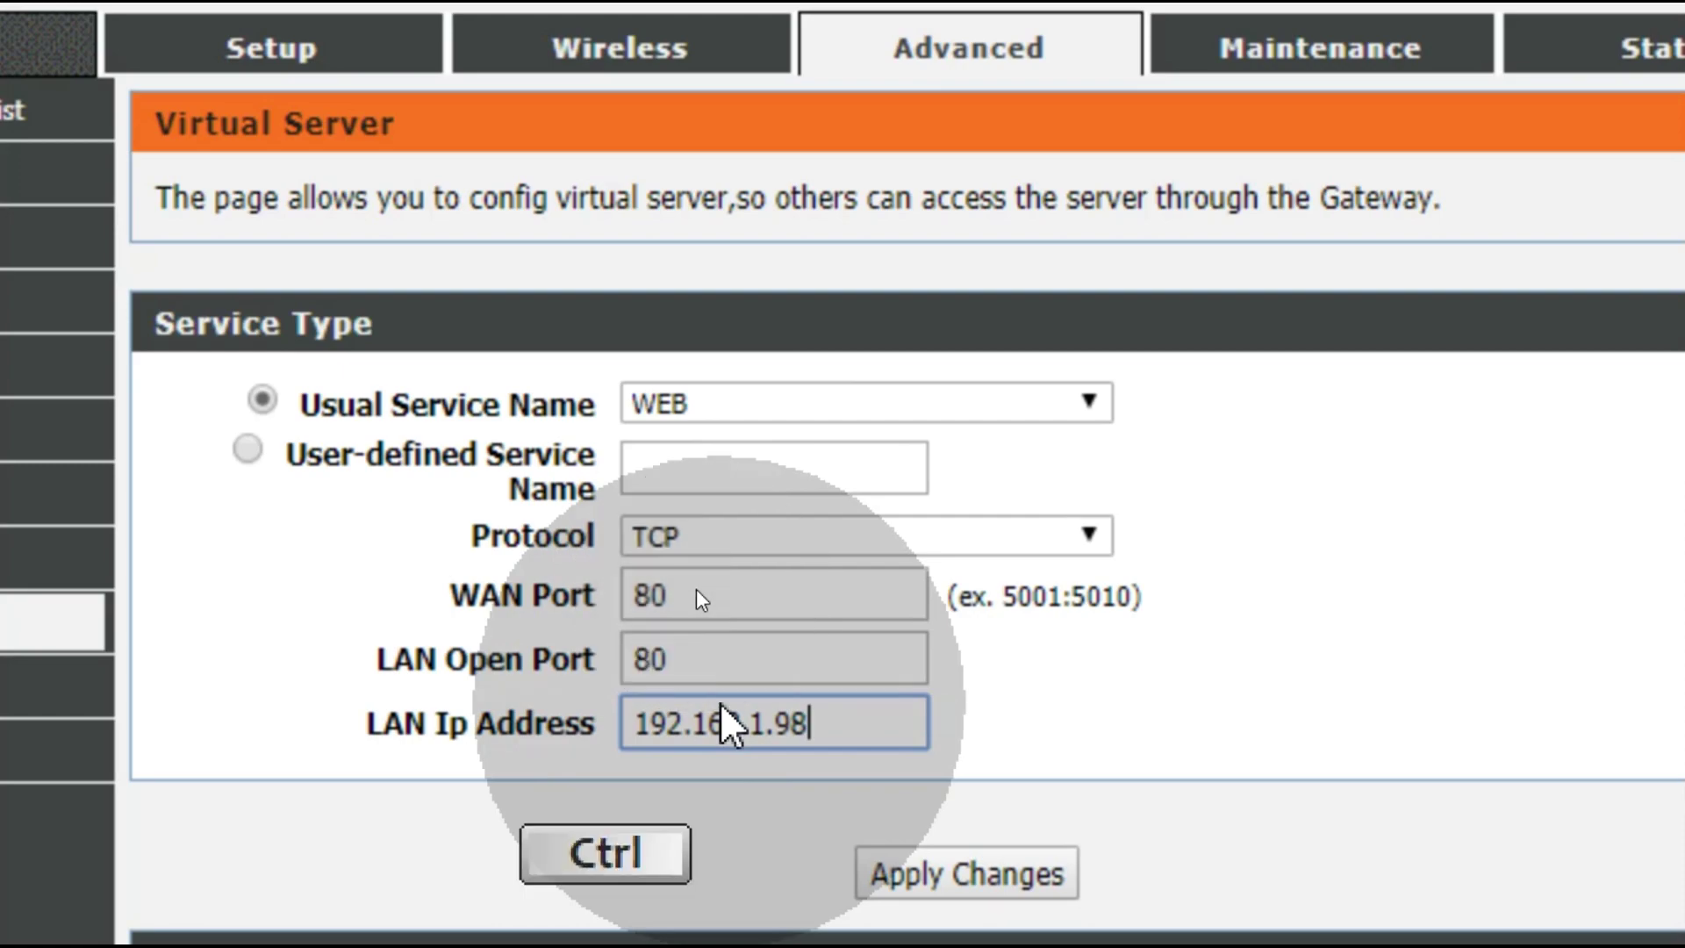
- Check the forwarding table's ports 80–86 entries for 192.168.1.98, then open a new Chrome window
scroll(762, 768, "down", 3)
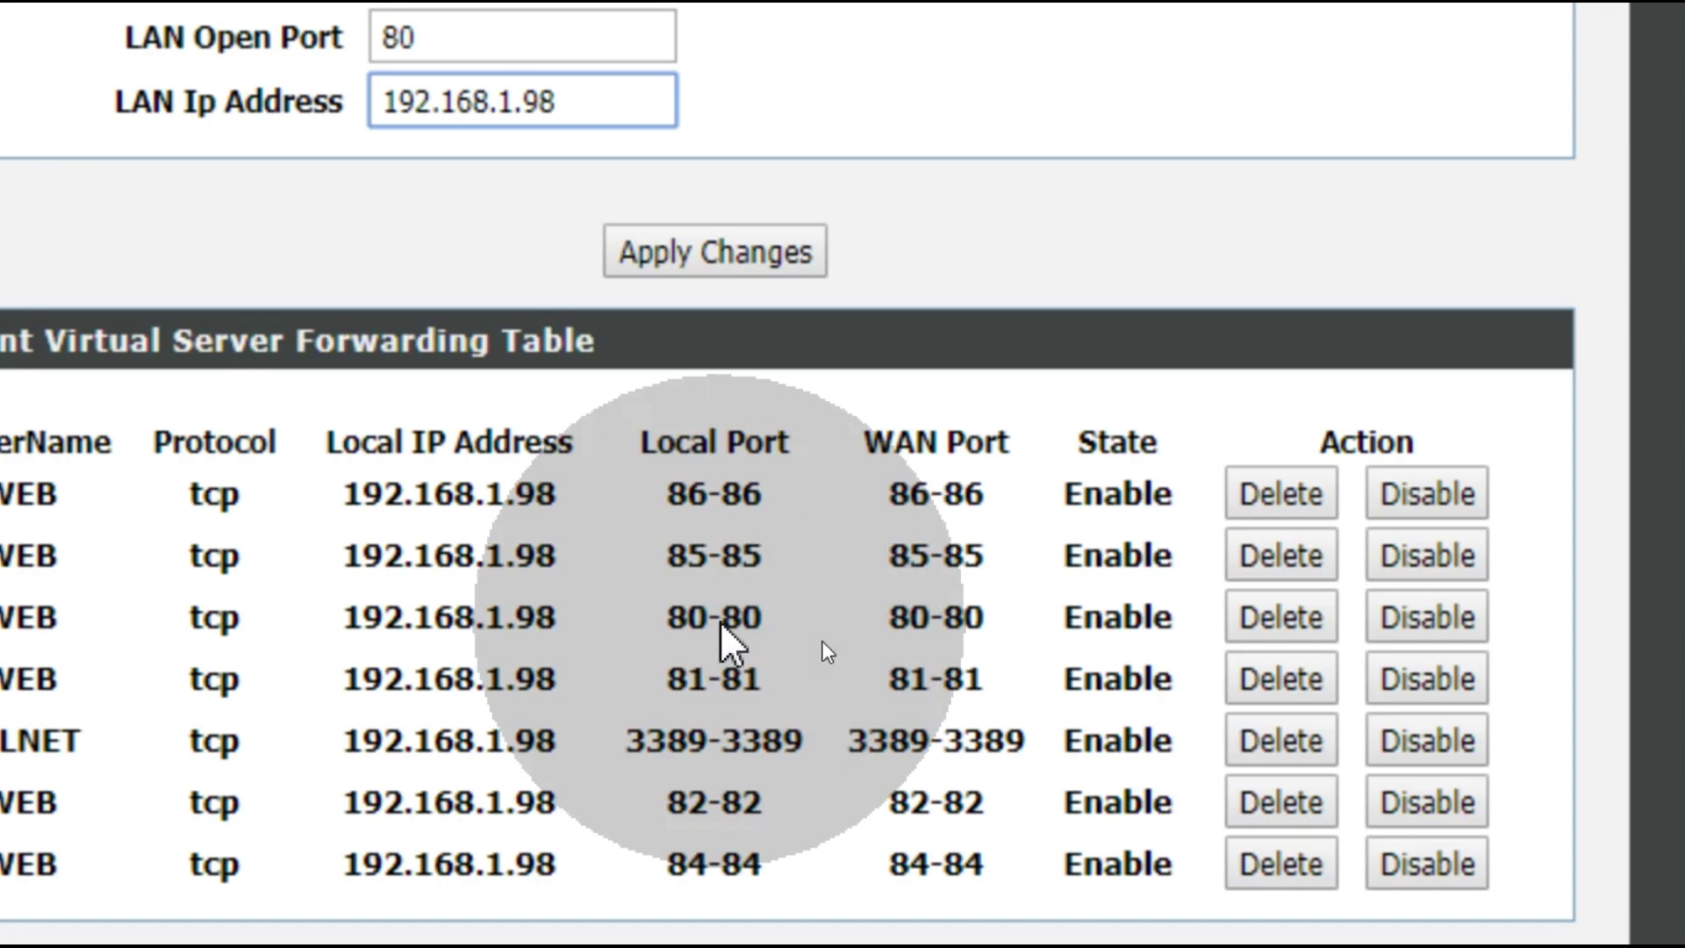
key("ctrl")
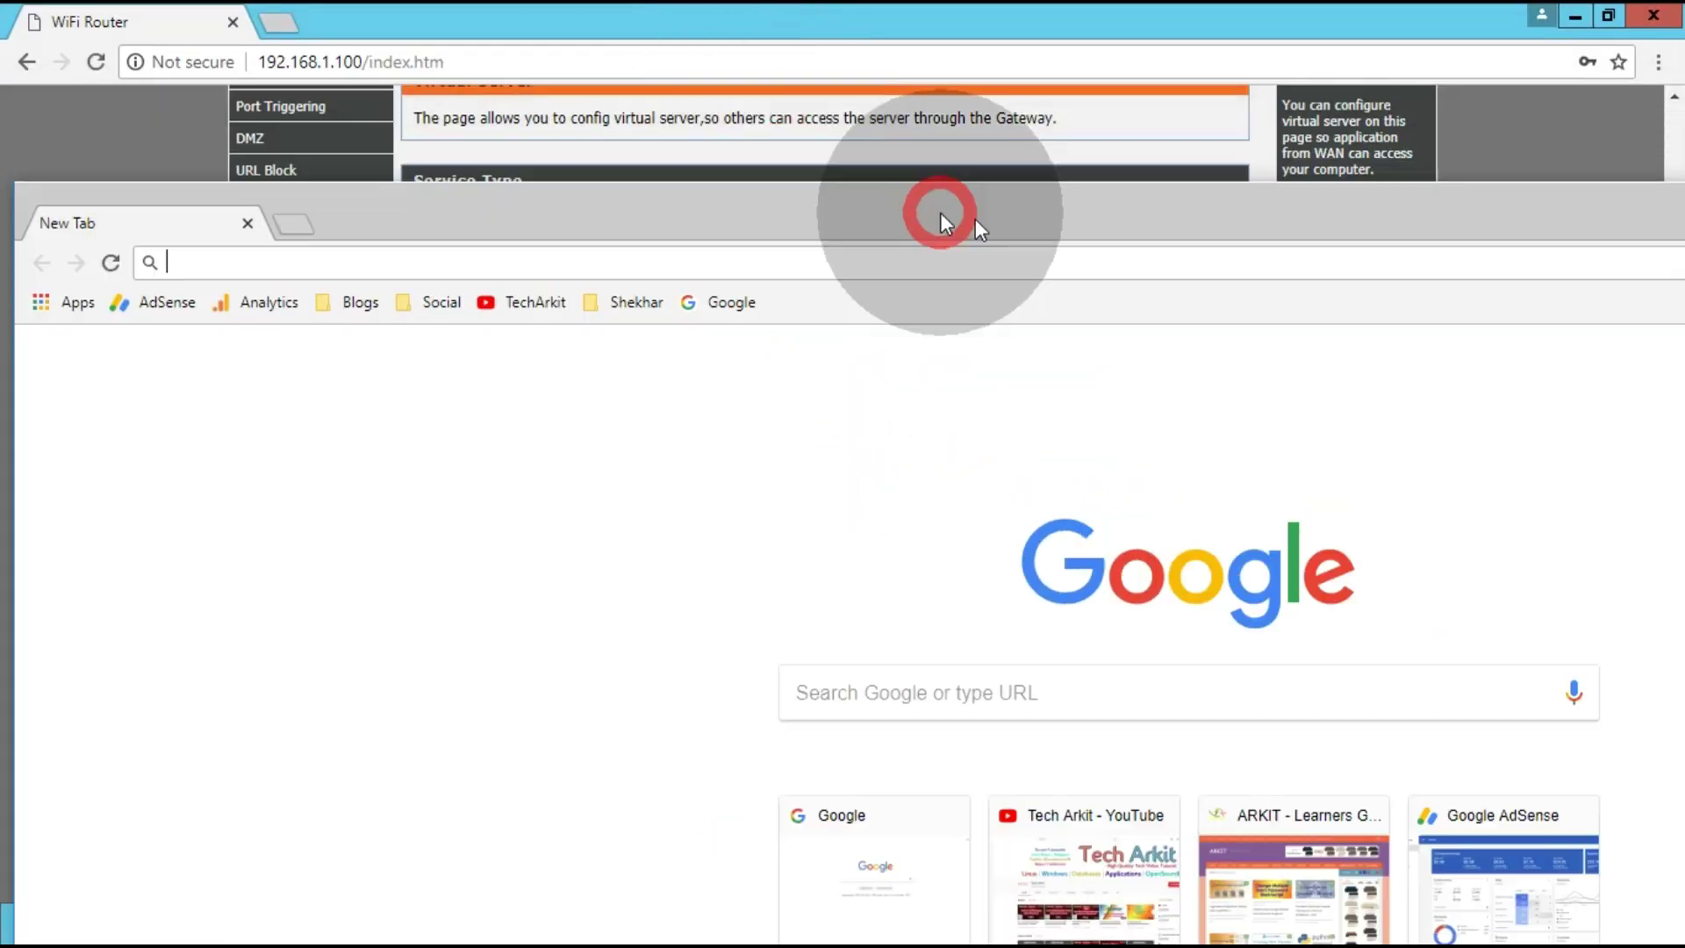
- Search Google for 'what is my ip' using the address-bar suggestion
left_click_drag(976, 219, 1030, 76)
left_click(965, 128)
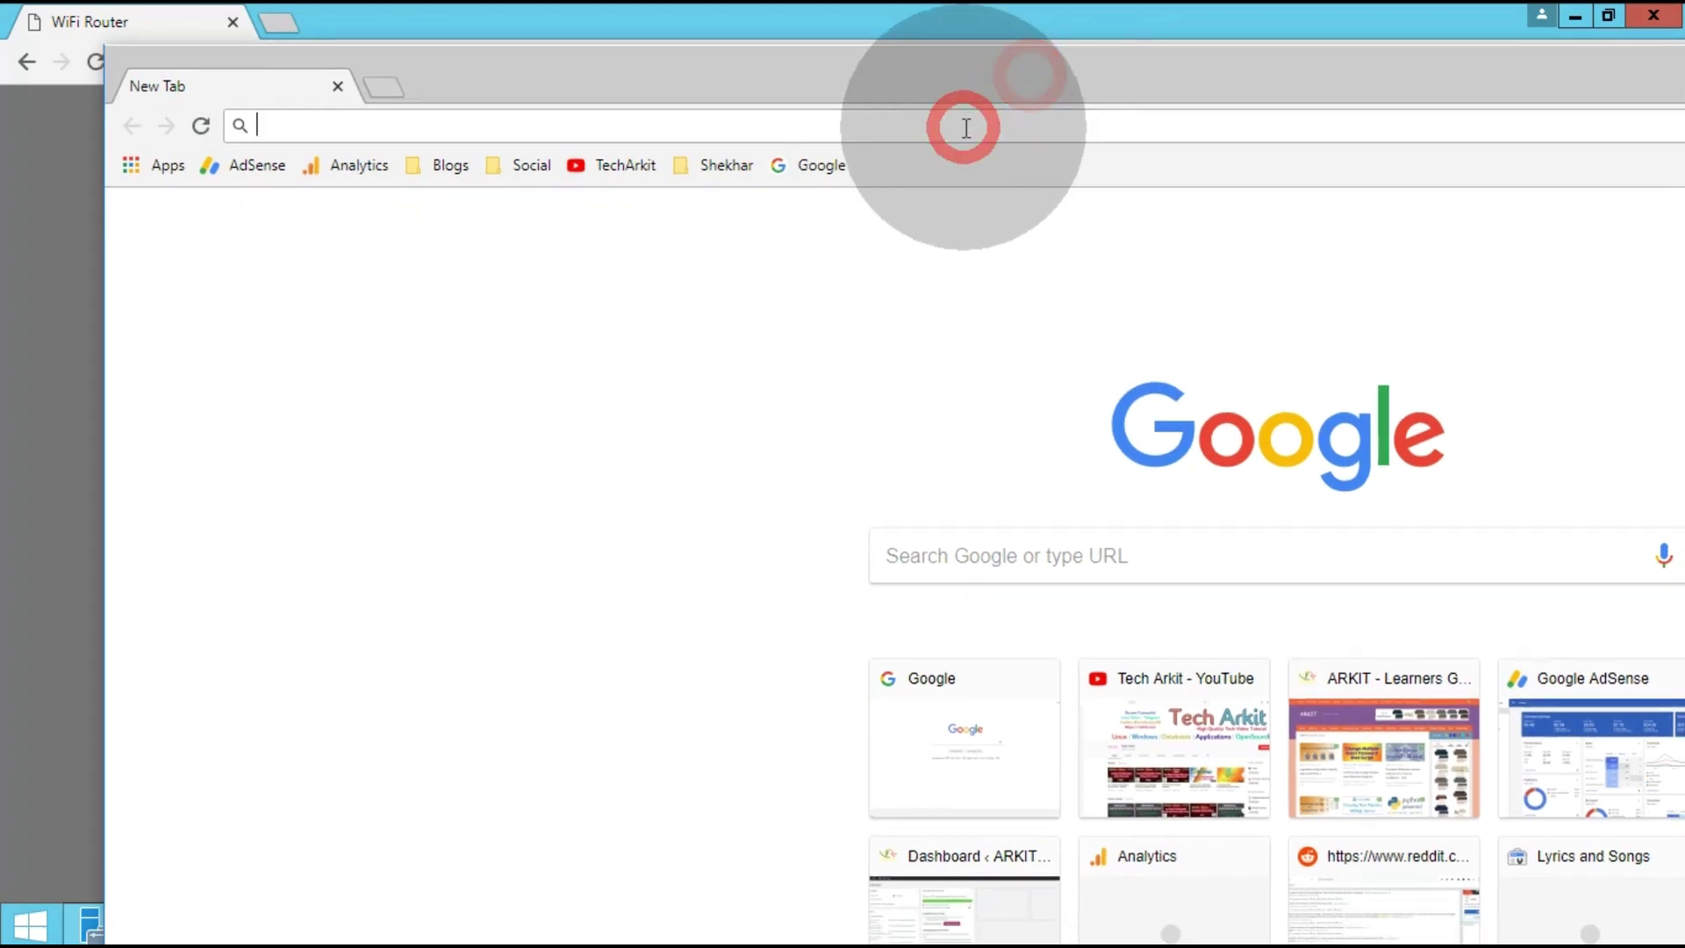
type("22")
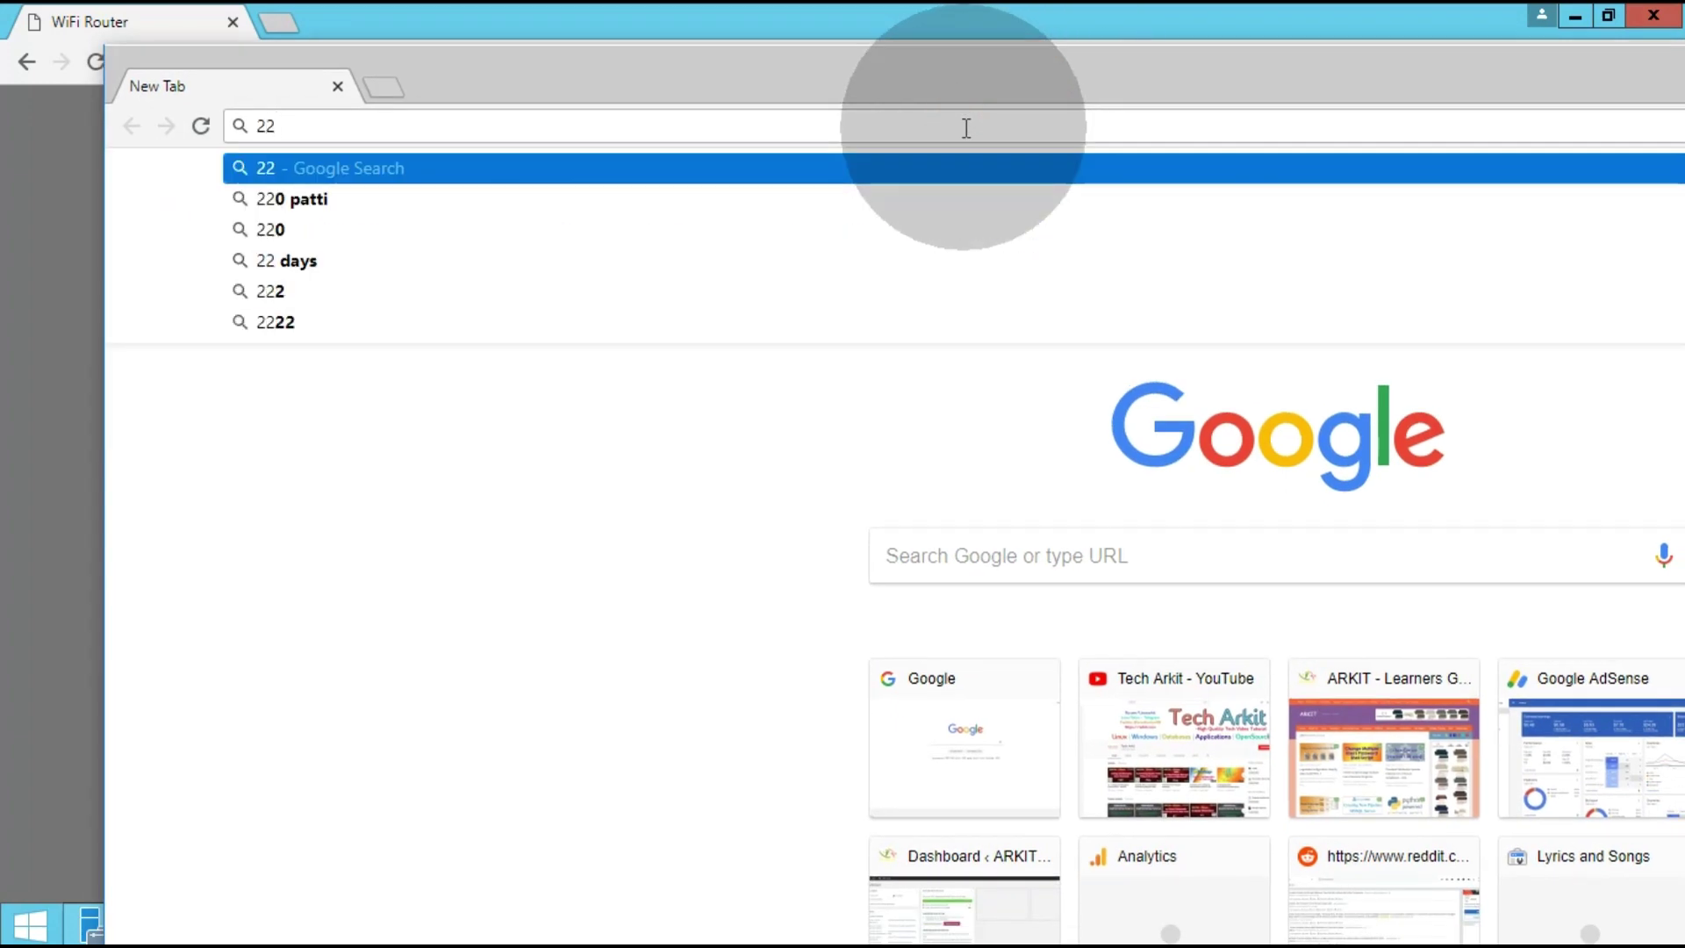
key("BackSpace")
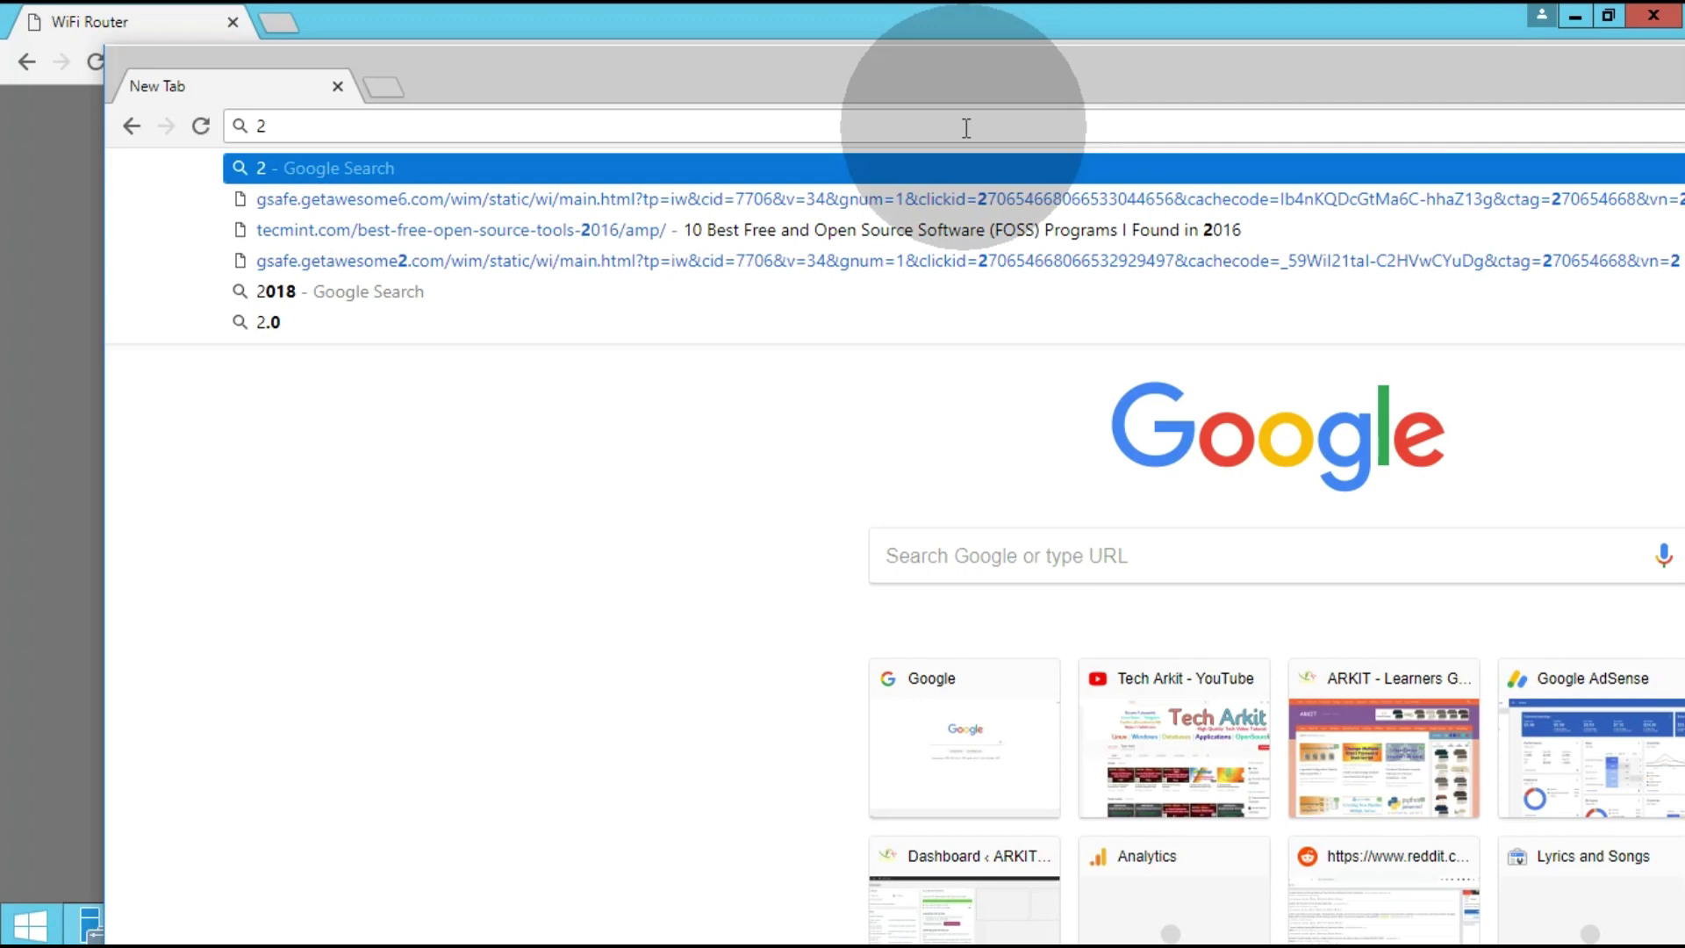
key("BackSpace")
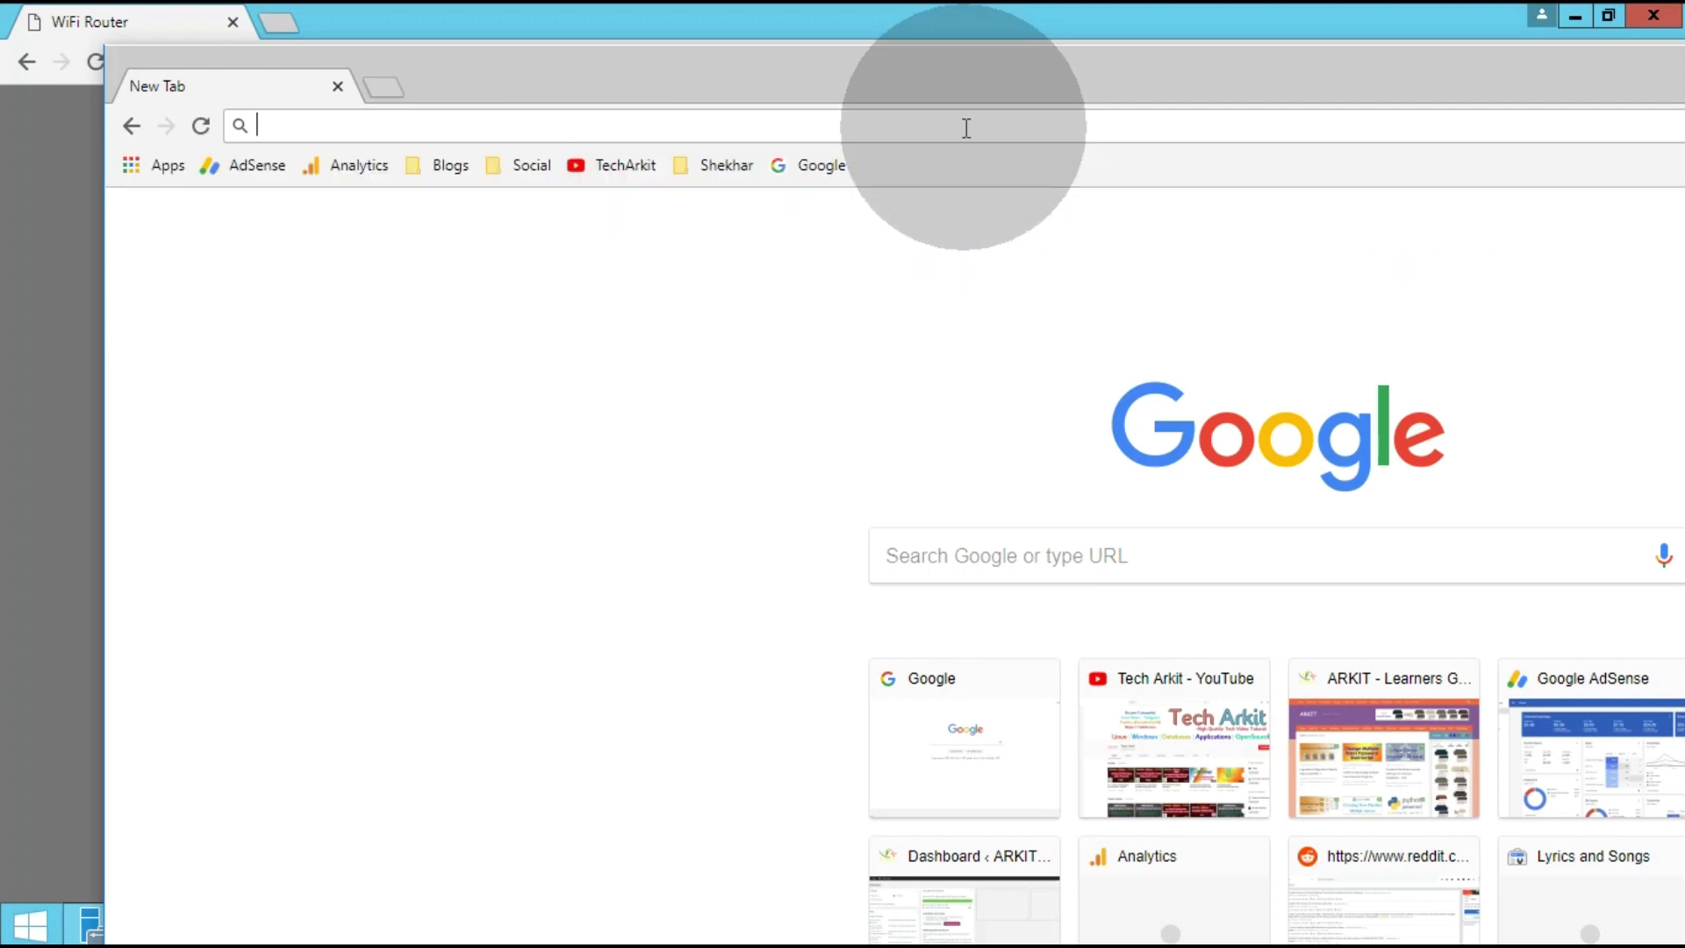
type("what is my ip")
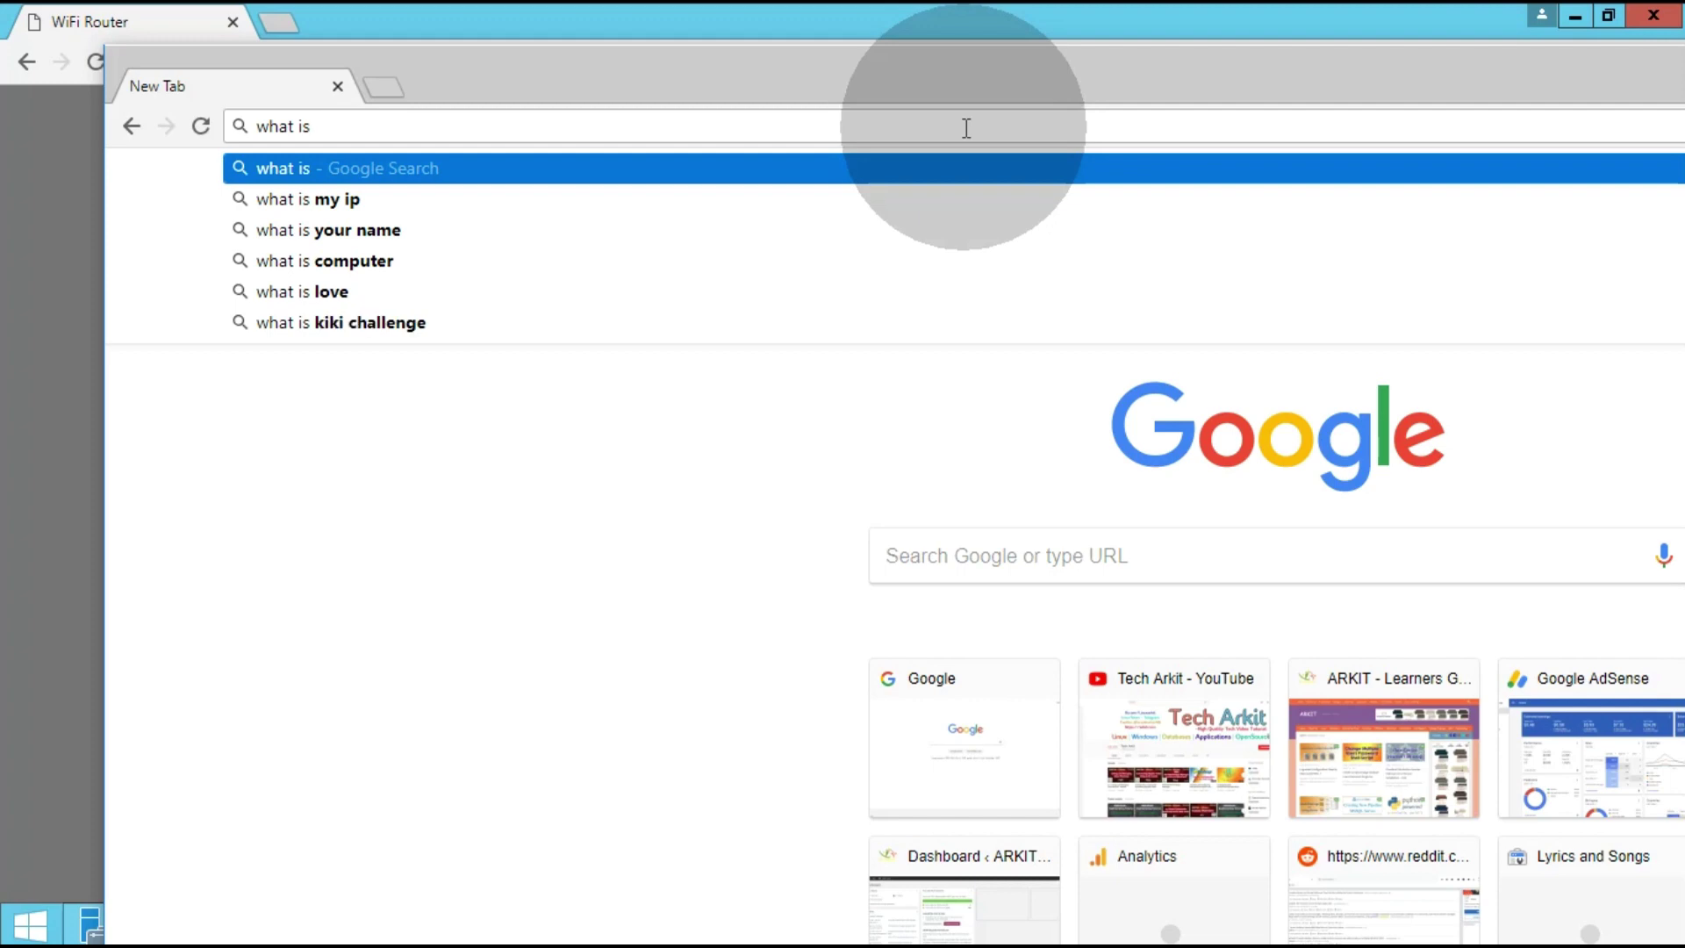
key("Down")
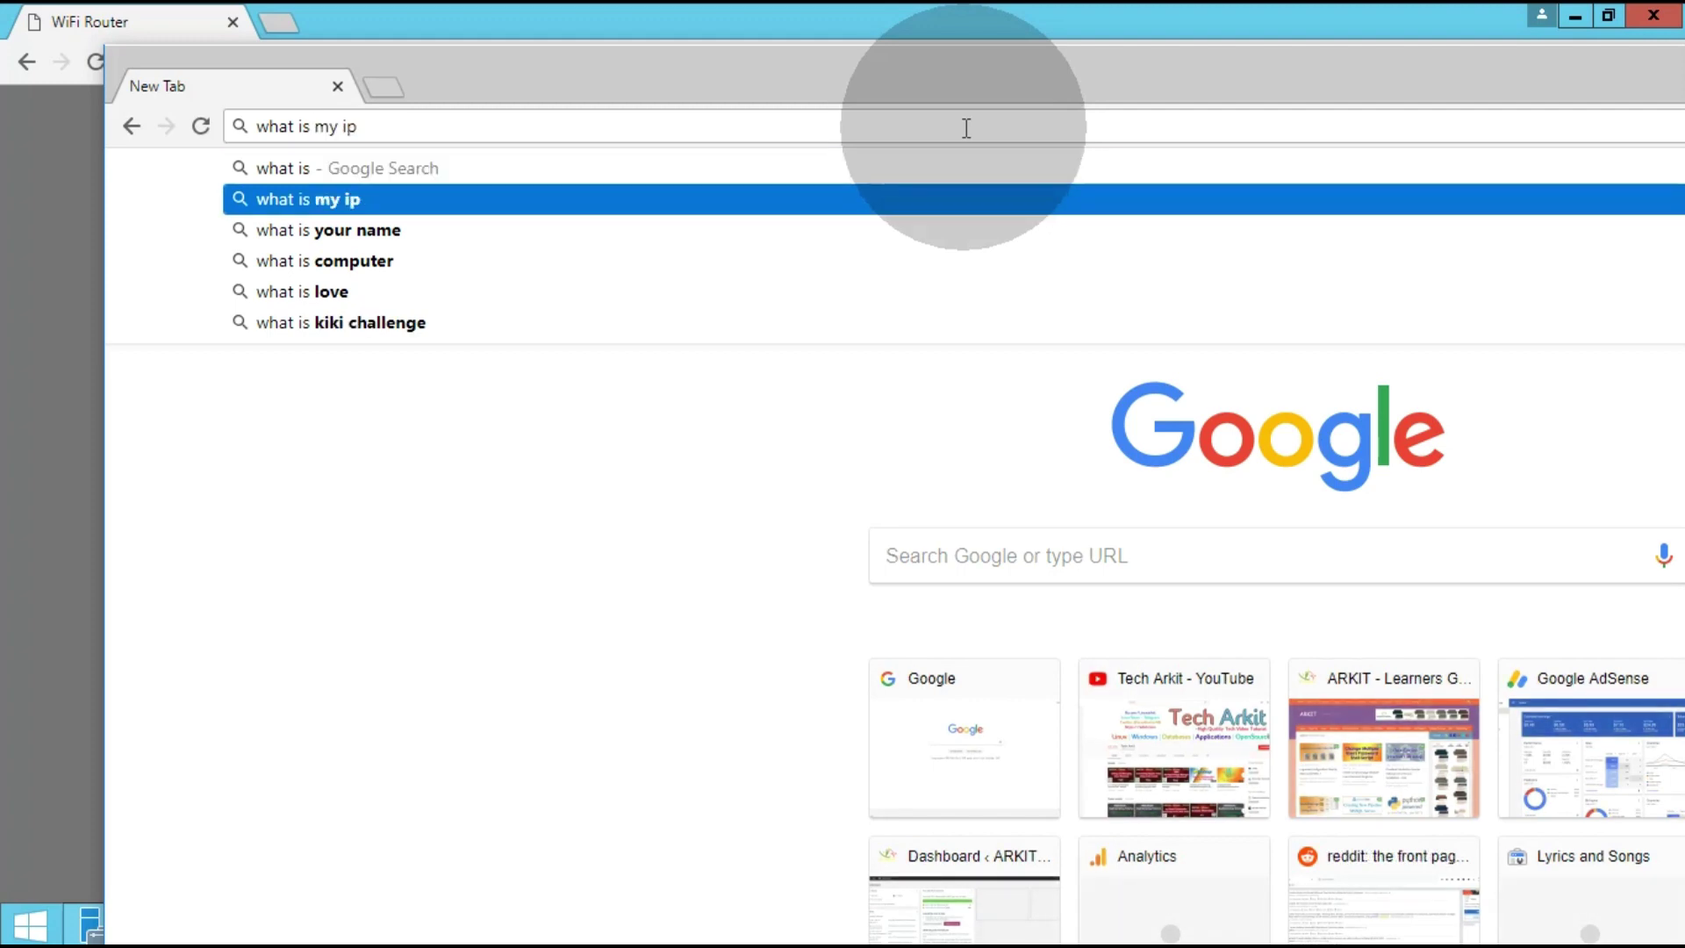
key("Return")
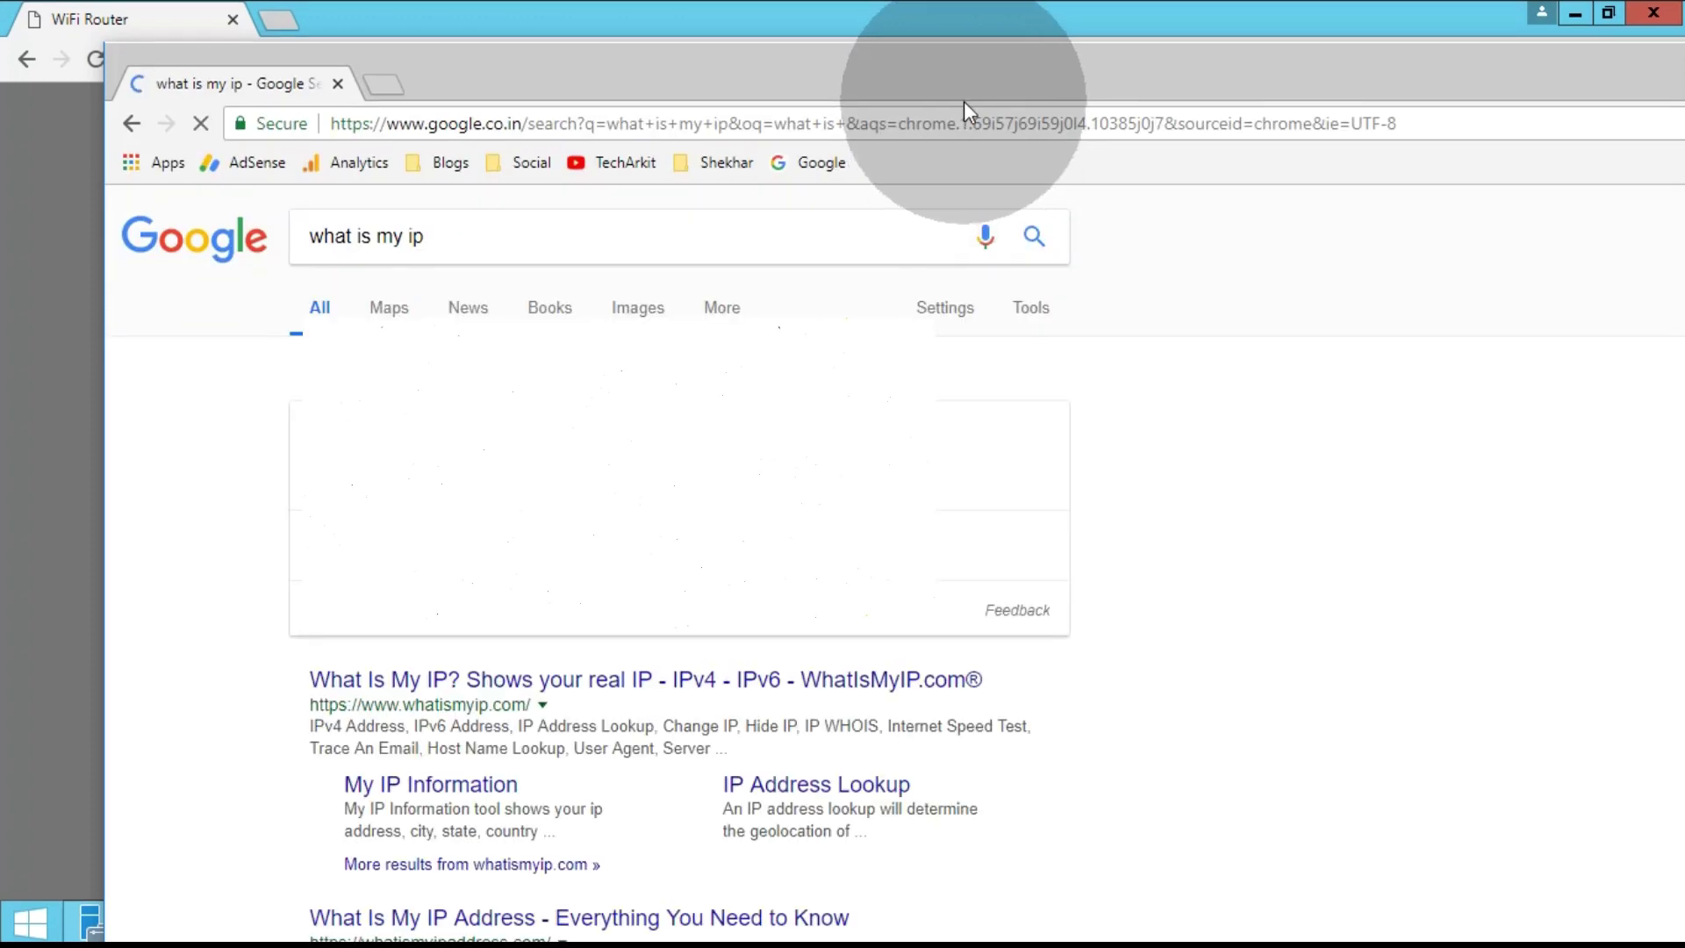
- Select the query text and dismiss the search suggestions and licence reminder popup
left_click(457, 239)
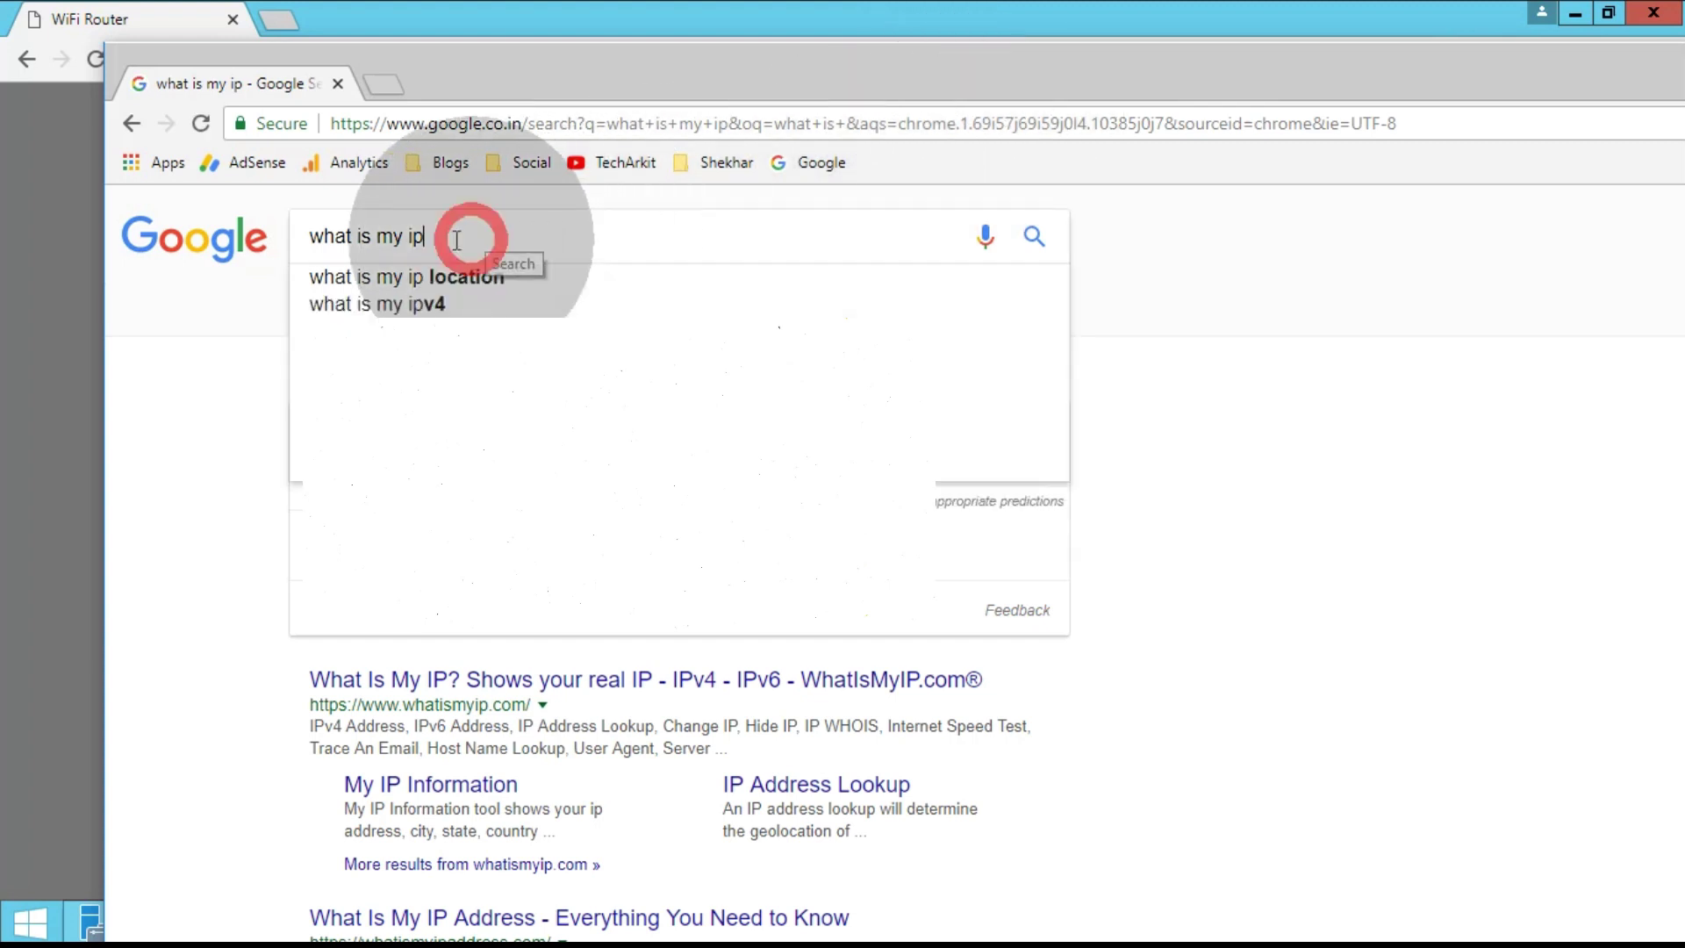
left_click_drag(456, 239, 248, 272)
left_click(1160, 435)
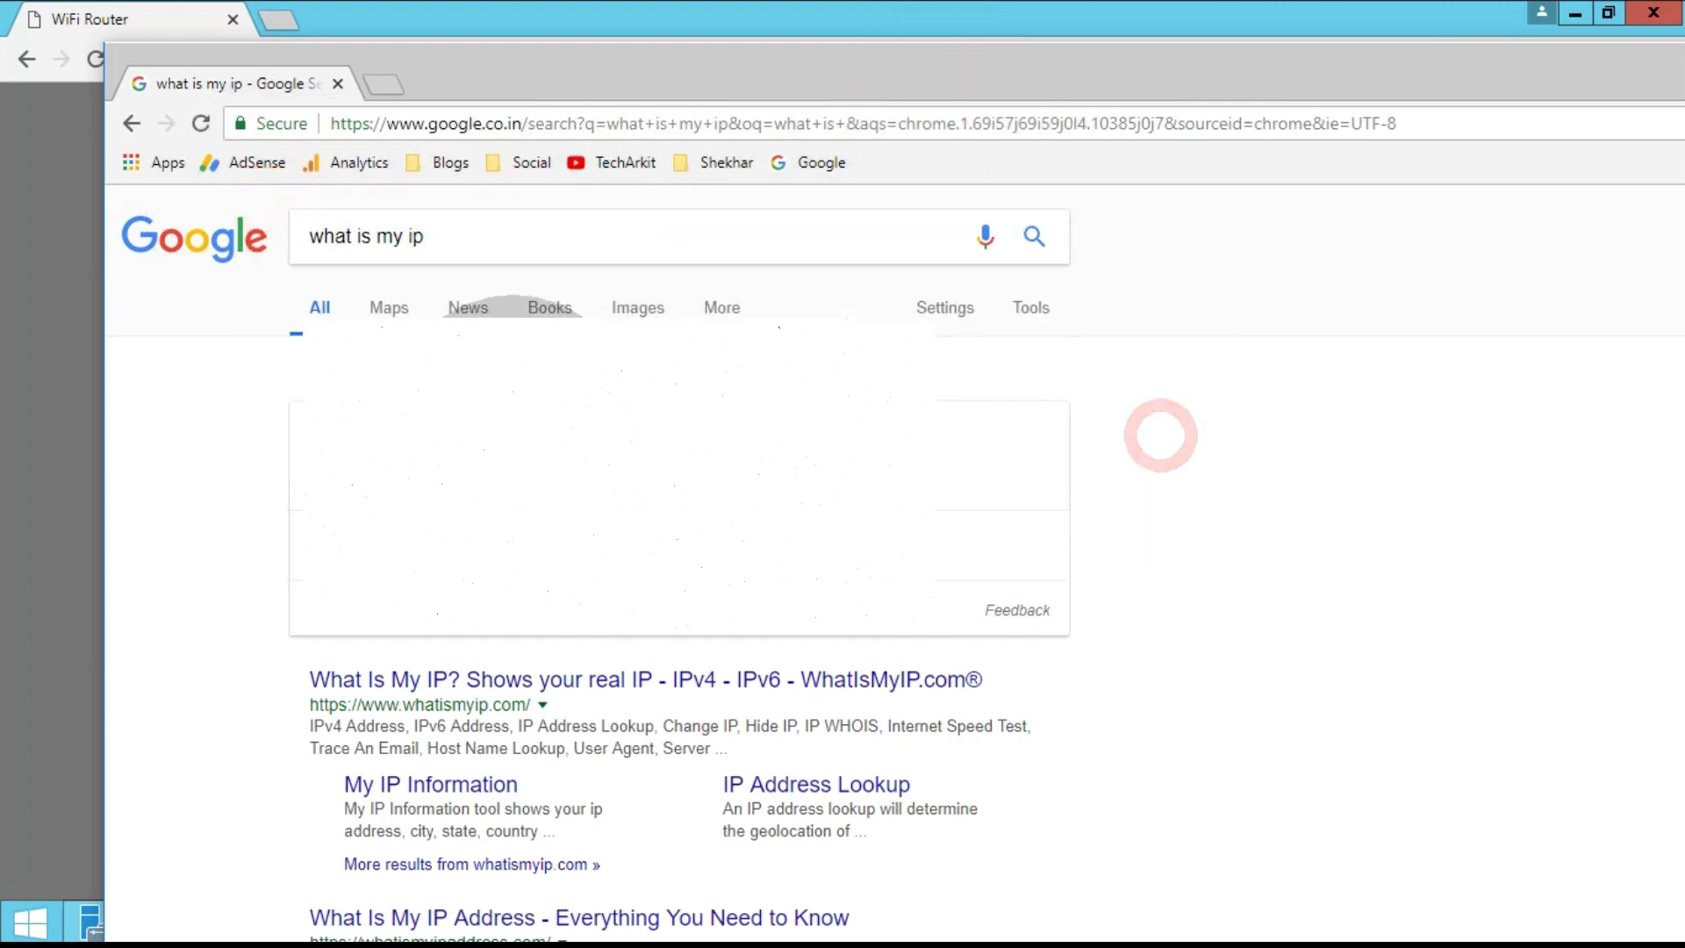
left_click(279, 429)
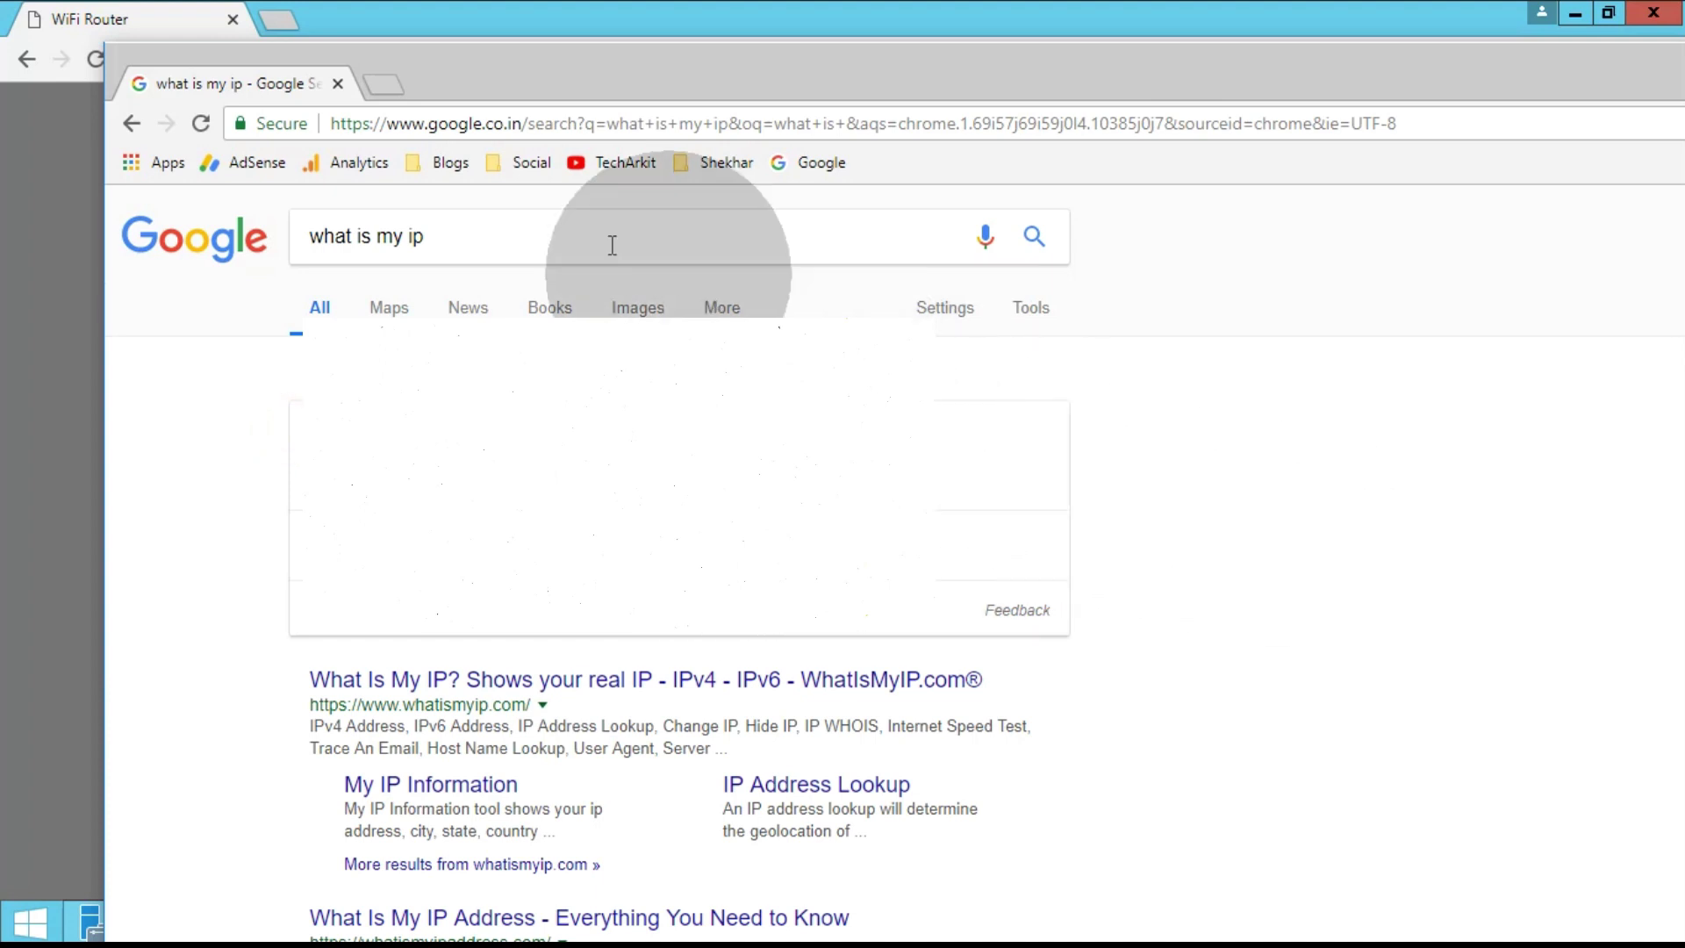
left_click(851, 739)
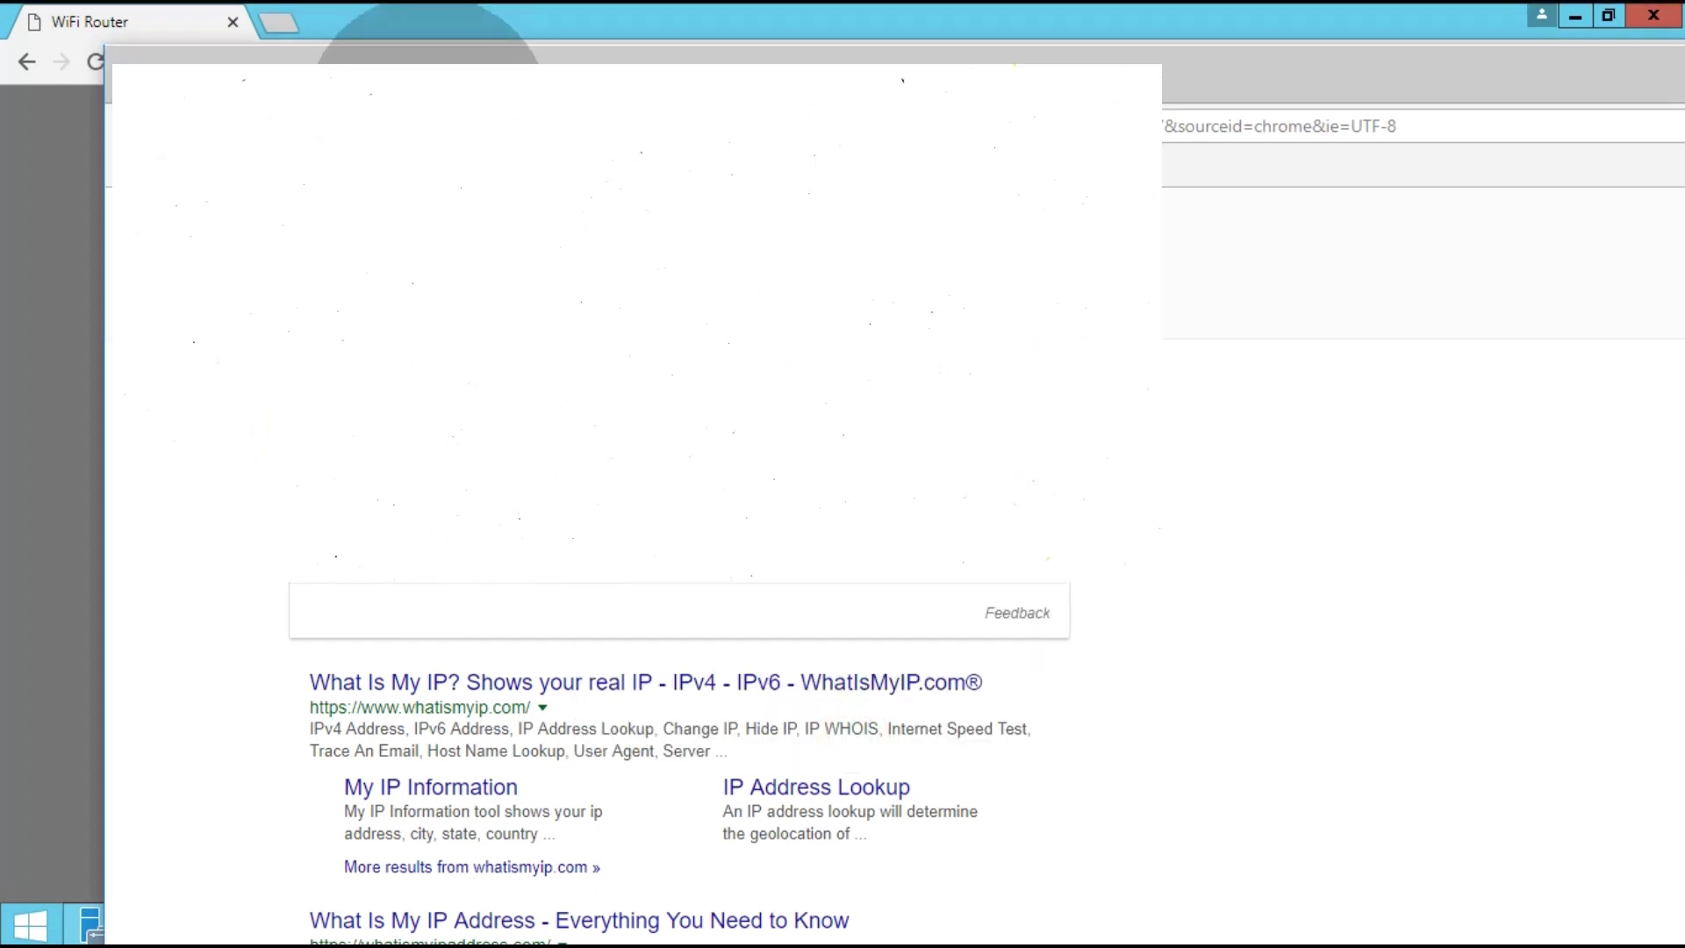
type("20")
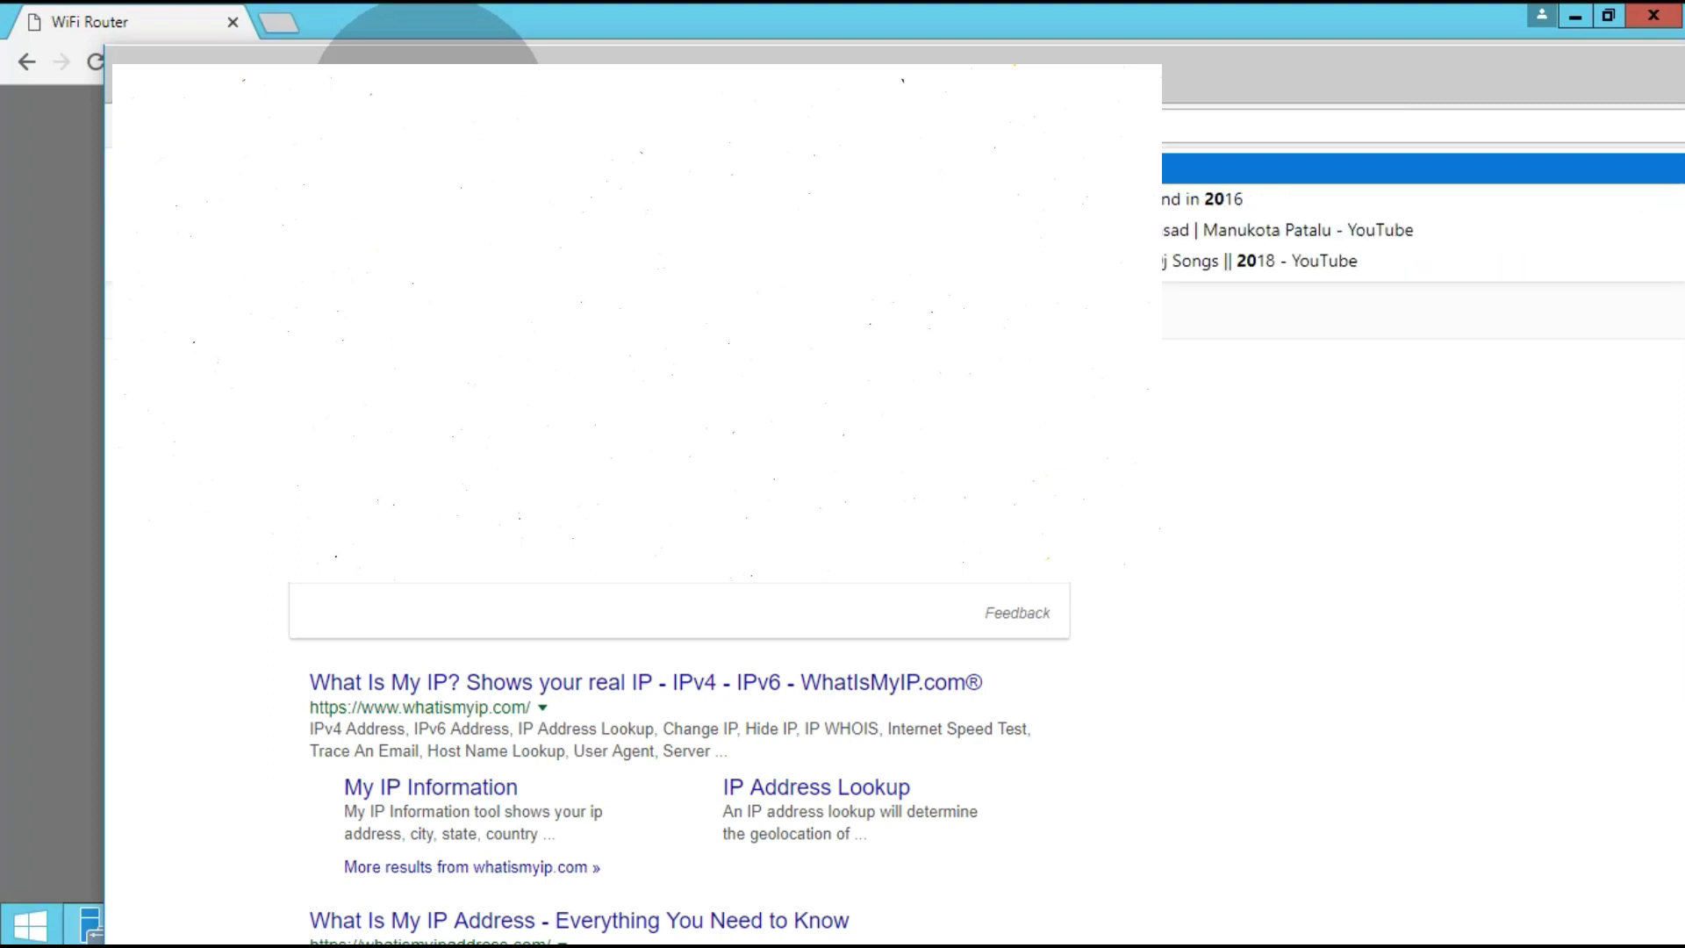